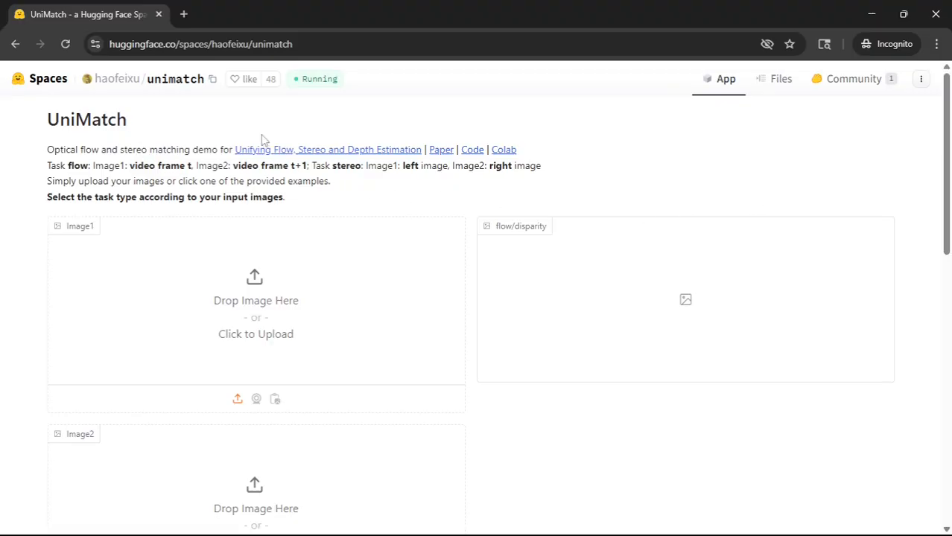
- Open the Unifying Flow, Stereo and Depth Estimation project page and examine its overview, sample results and cross-task transfer sections
left_click(350, 152)
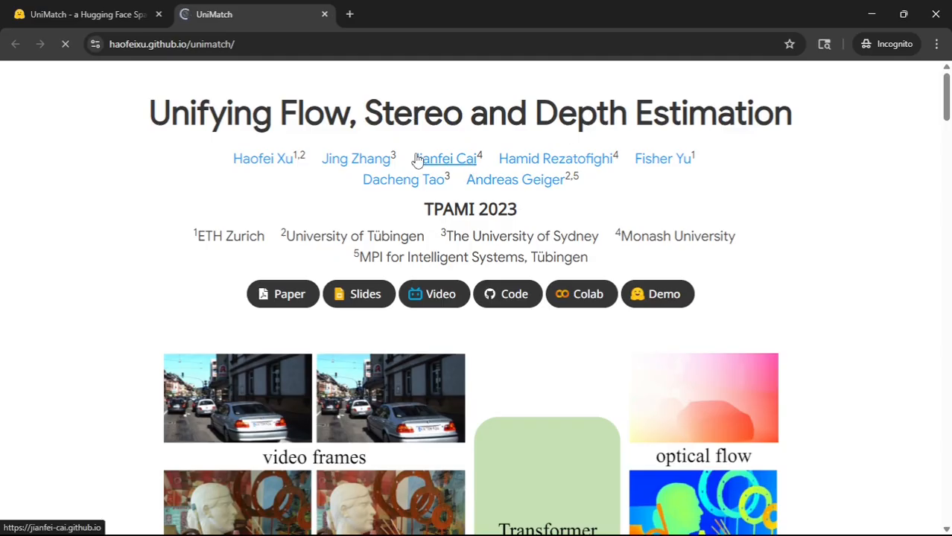
scroll(418, 160, "down", 3)
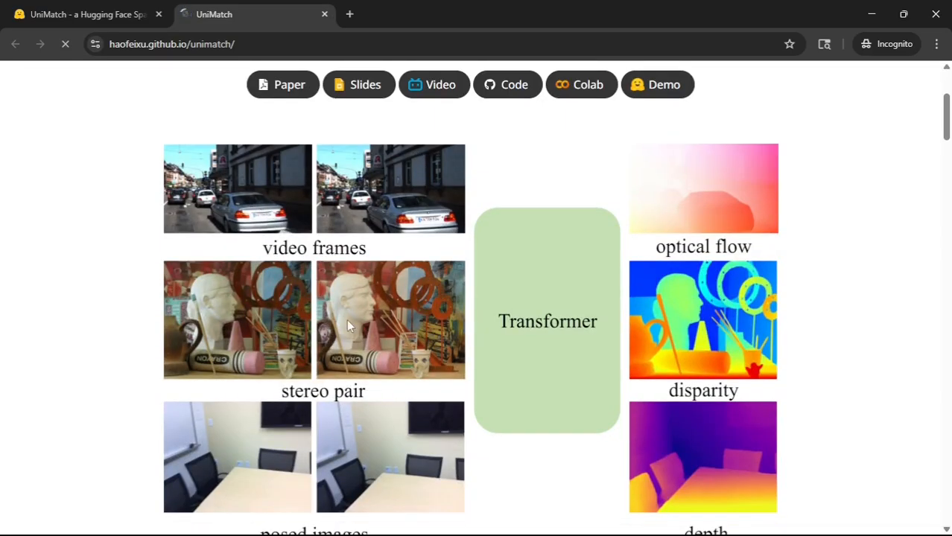
scroll(724, 170, "down", 5)
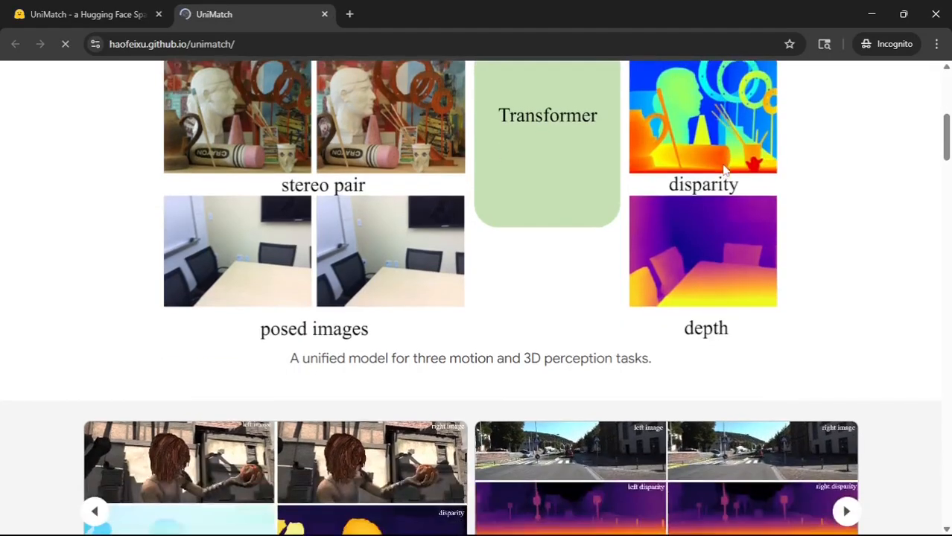
scroll(725, 170, "down", 7)
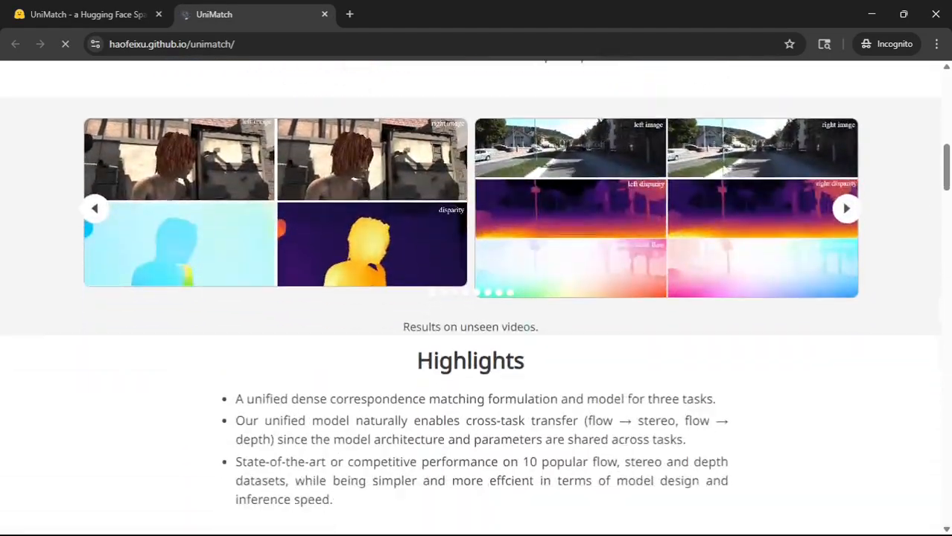
scroll(724, 172, "down", 2)
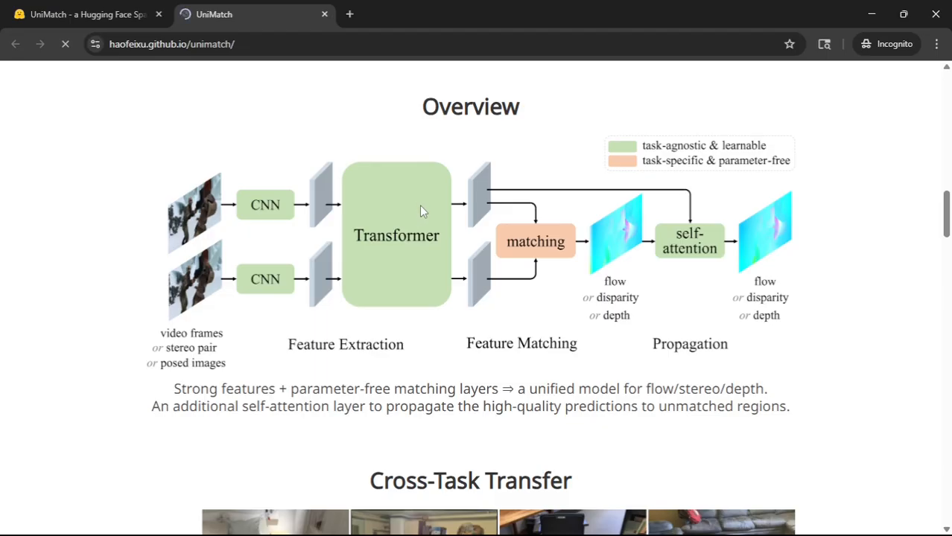
scroll(409, 187, "down", 4)
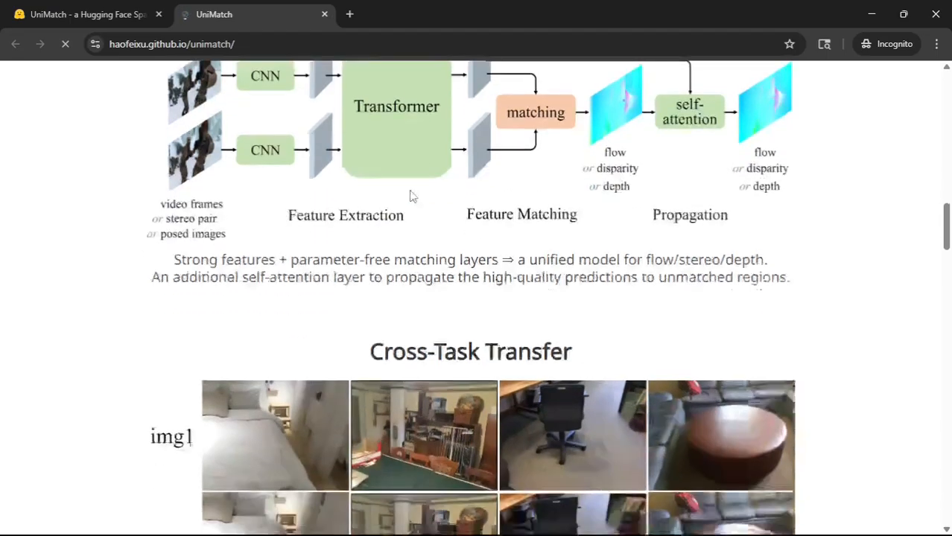
scroll(410, 194, "down", 2)
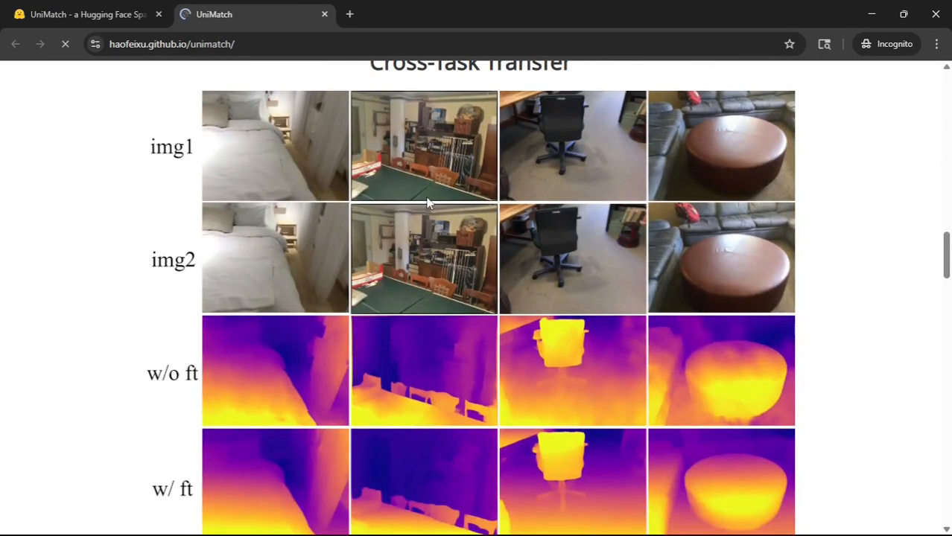
scroll(466, 206, "down", 6)
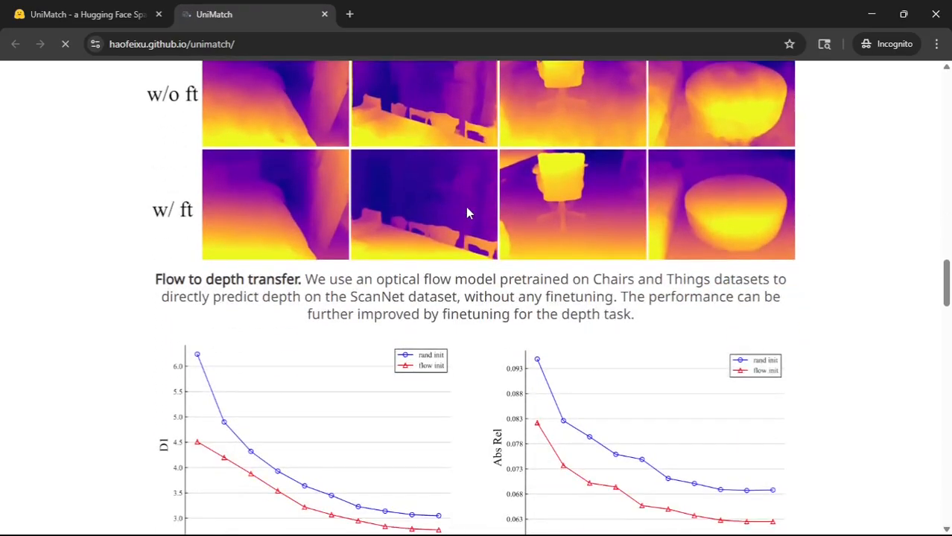
scroll(467, 209, "down", 1)
scroll(467, 209, "up", 3)
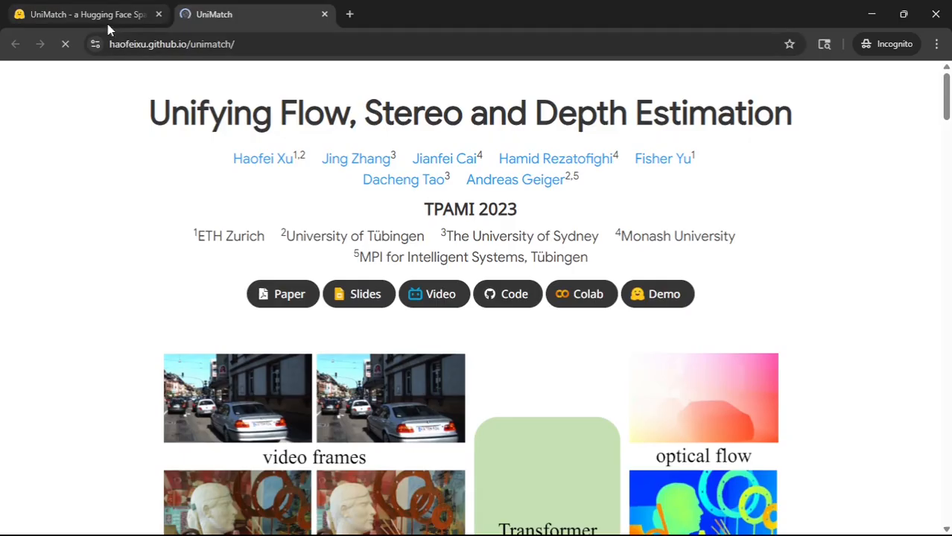
- Return to the UniMatch demo page and upload 494349532_l from Downloads as Image1
left_click(102, 16)
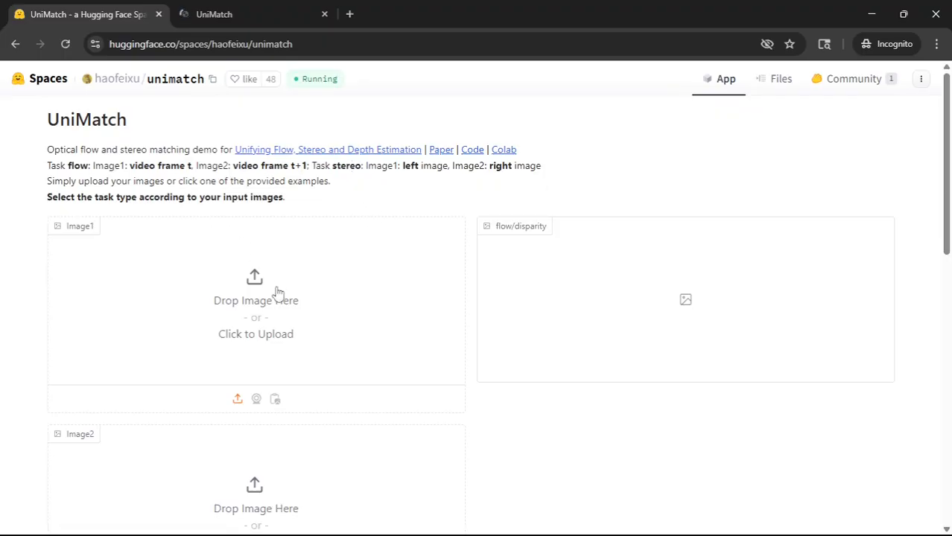
left_click(259, 311)
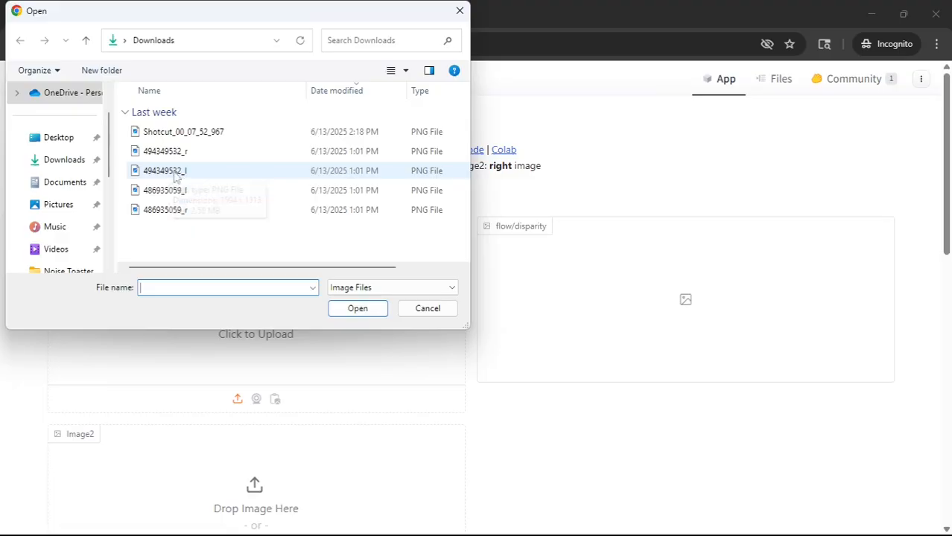
left_click(176, 179)
left_click(359, 309)
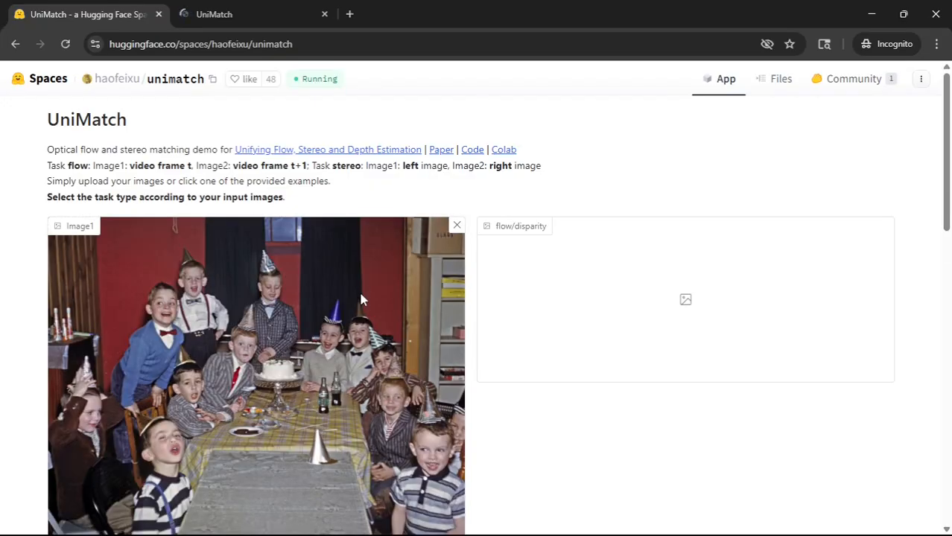
- Upload 494349532_r from Downloads as Image2
scroll(396, 298, "down", 4)
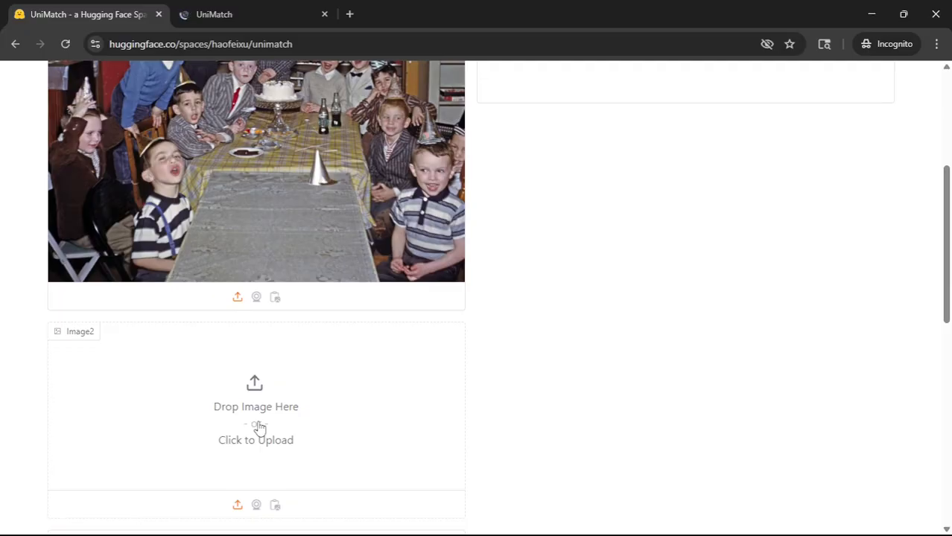
left_click(258, 430)
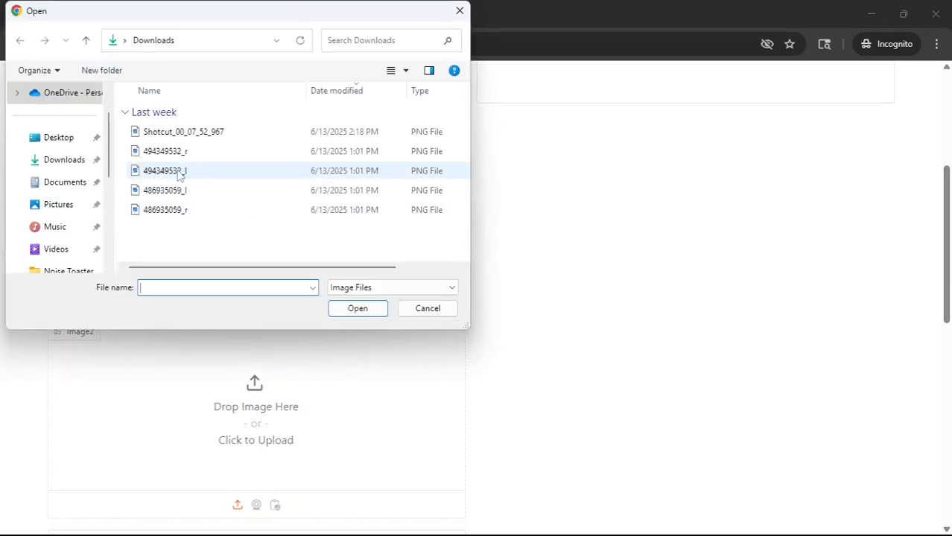
left_click(170, 152)
left_click(364, 310)
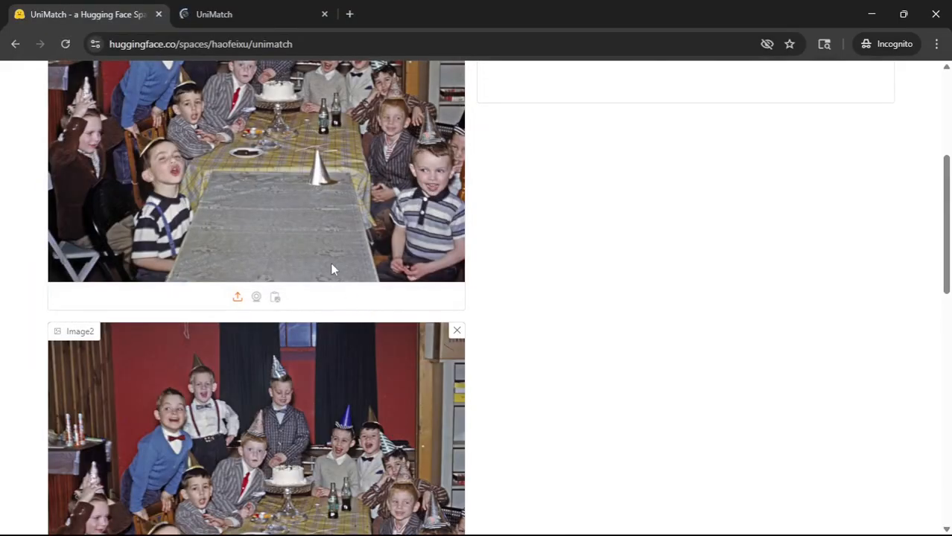
- Run the flow task on the two uploaded images
scroll(332, 269, "down", 5)
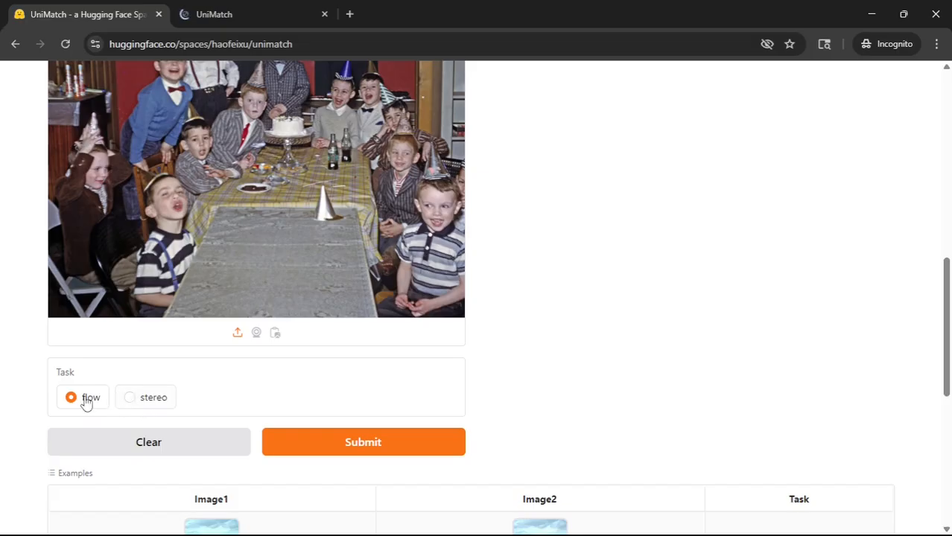
left_click(362, 444)
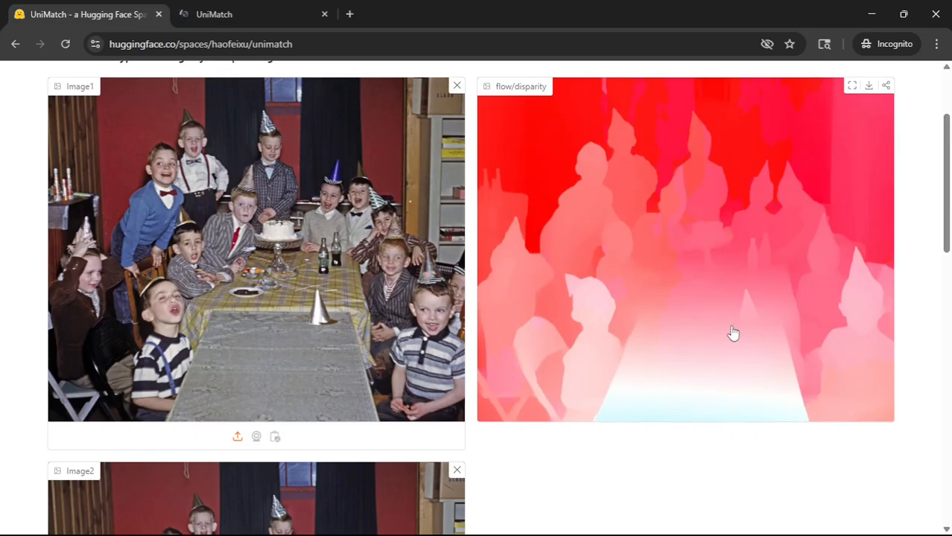
- Change the task to stereo and run it on the same image pair
scroll(733, 333, "down", 7)
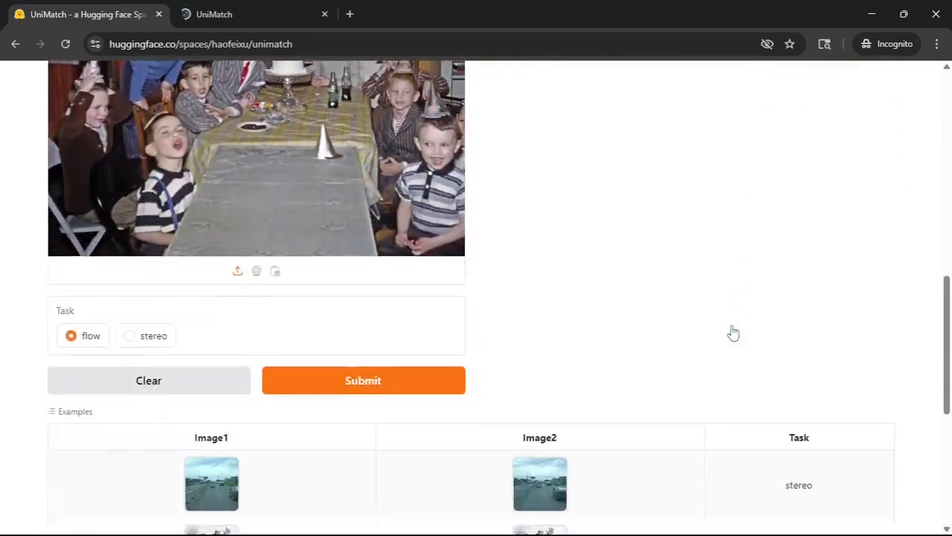
left_click(131, 332)
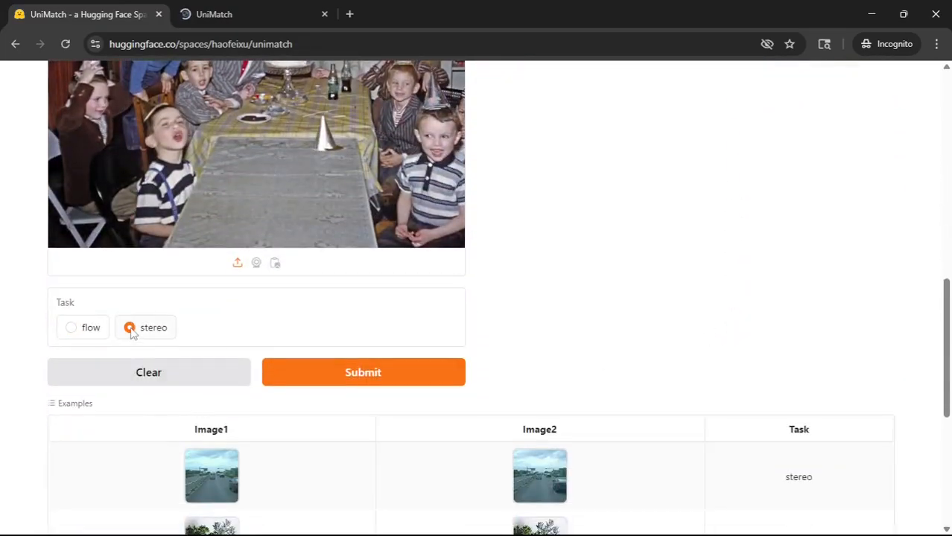
left_click(364, 374)
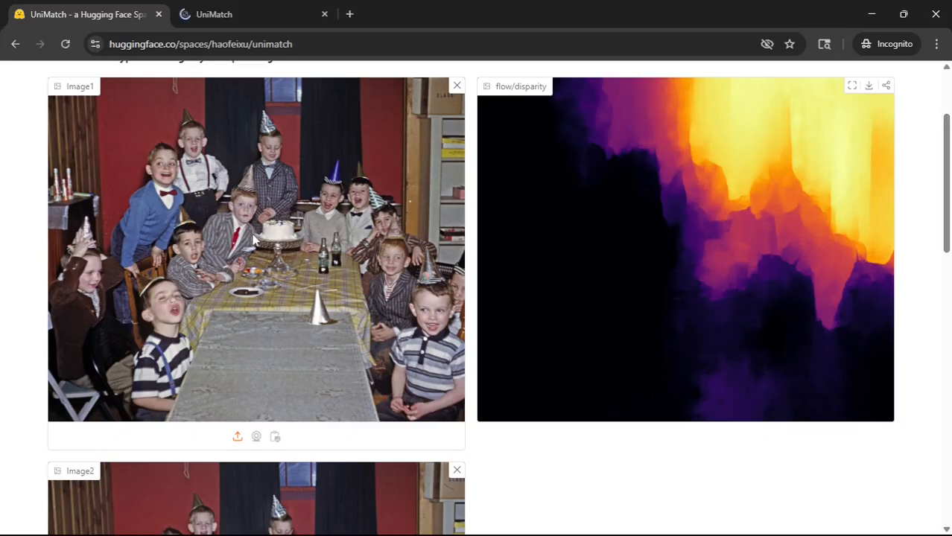
- Compare Image1 with Image2 and the stereo disparity output to check which view each image shows
scroll(298, 268, "down", 4)
scroll(283, 289, "up", 5)
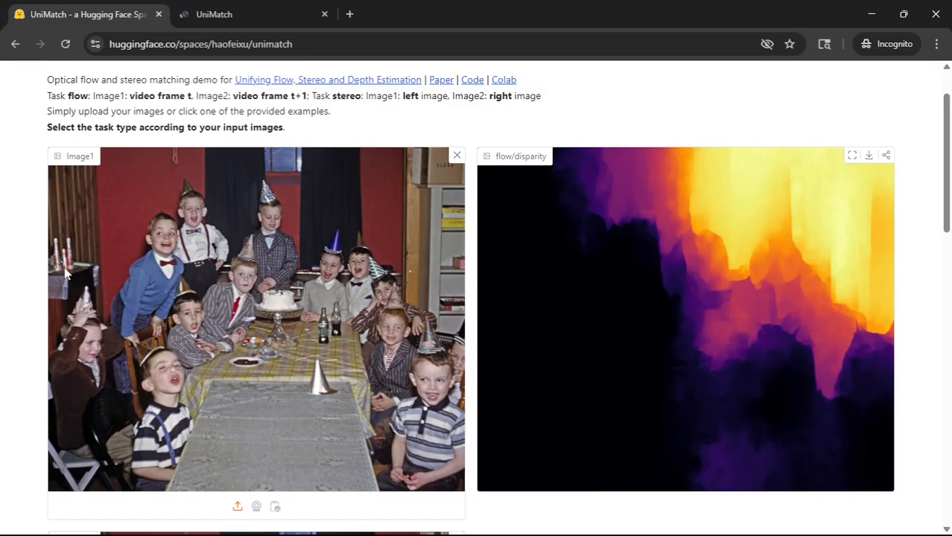
scroll(65, 266, "down", 2)
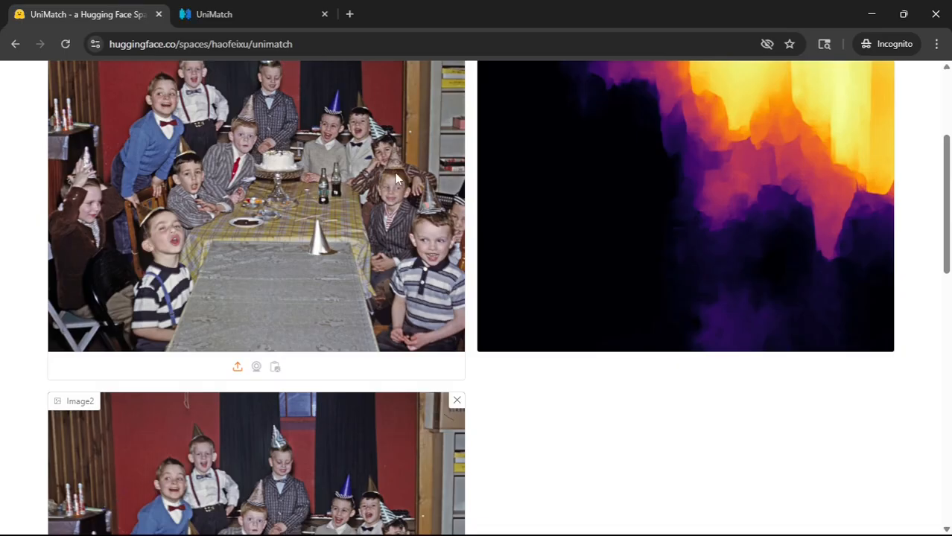
scroll(395, 178, "up", 1)
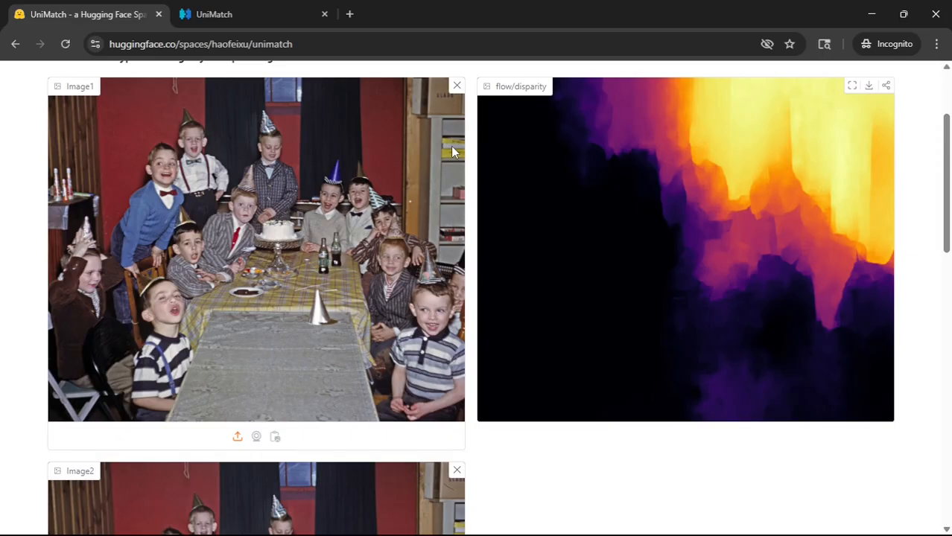
scroll(453, 151, "down", 1)
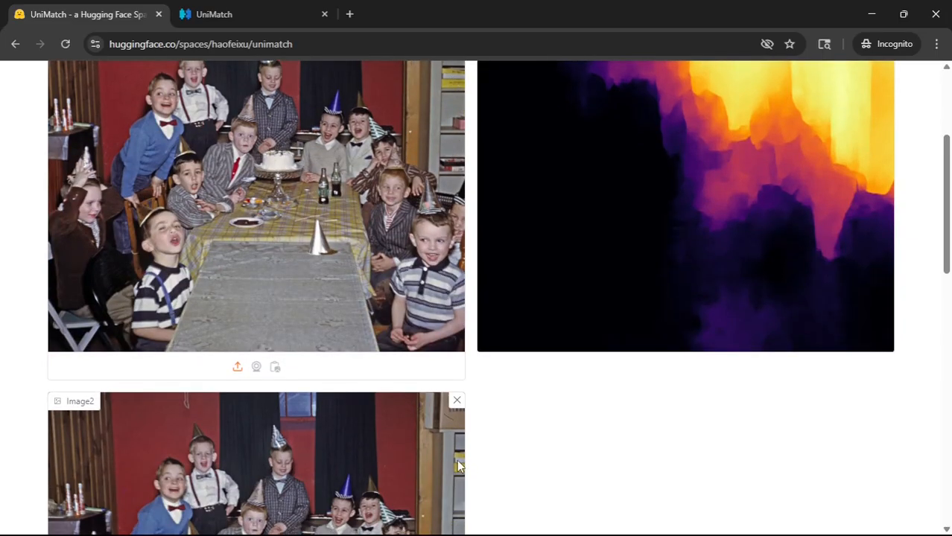
scroll(390, 262, "up", 1)
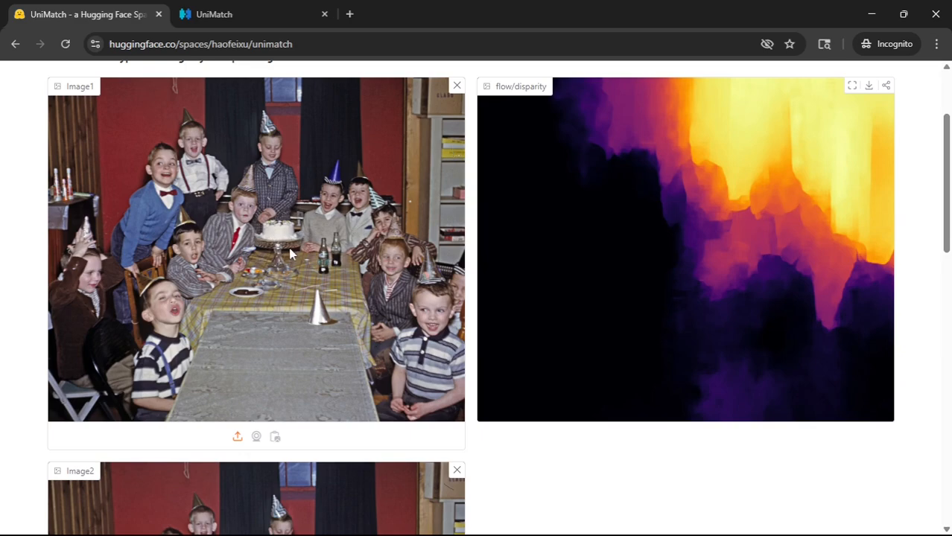
scroll(283, 249, "down", 2)
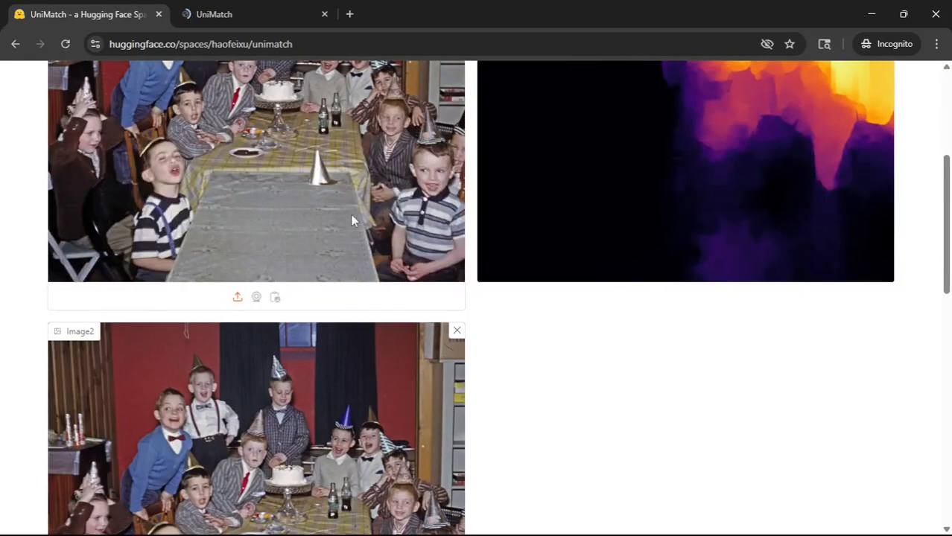
scroll(350, 215, "up", 2)
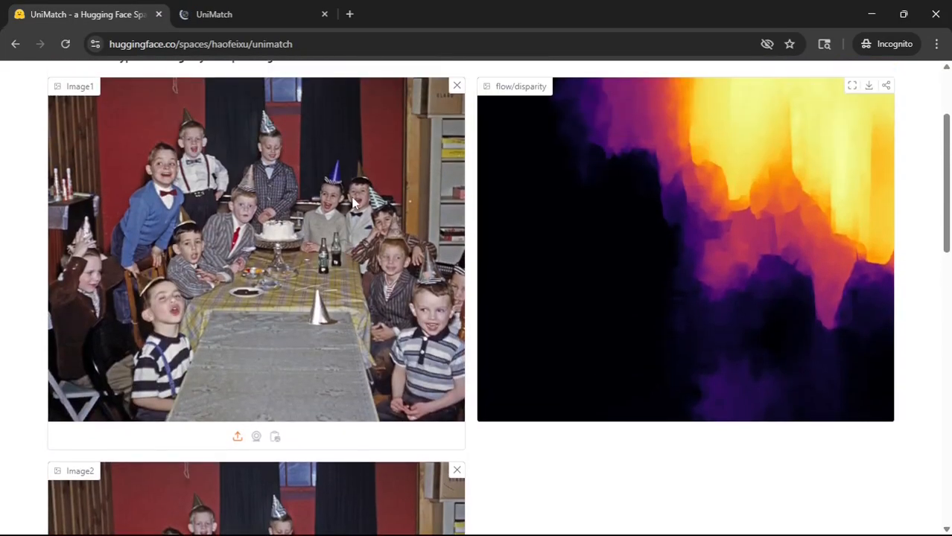
scroll(355, 203, "down", 2)
scroll(351, 197, "up", 2)
scroll(285, 202, "down", 7)
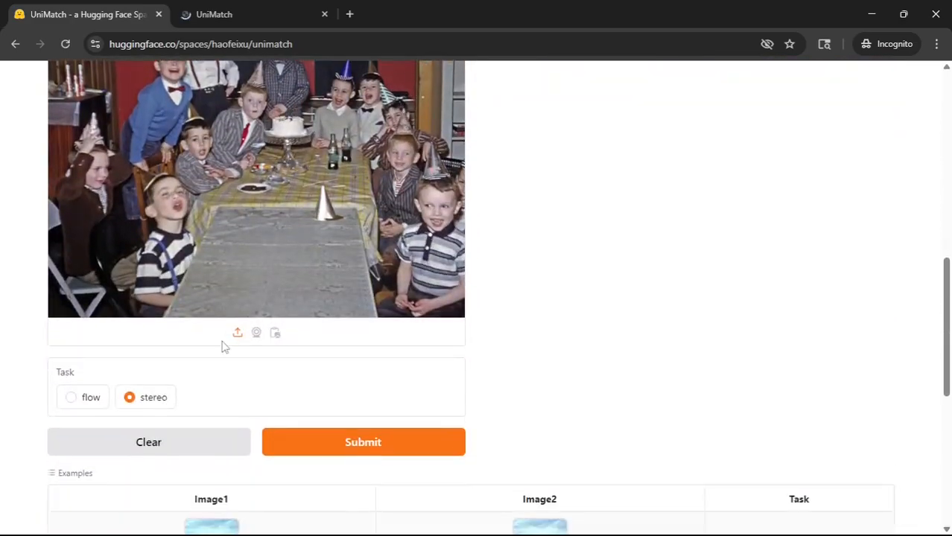
scroll(260, 237, "up", 8)
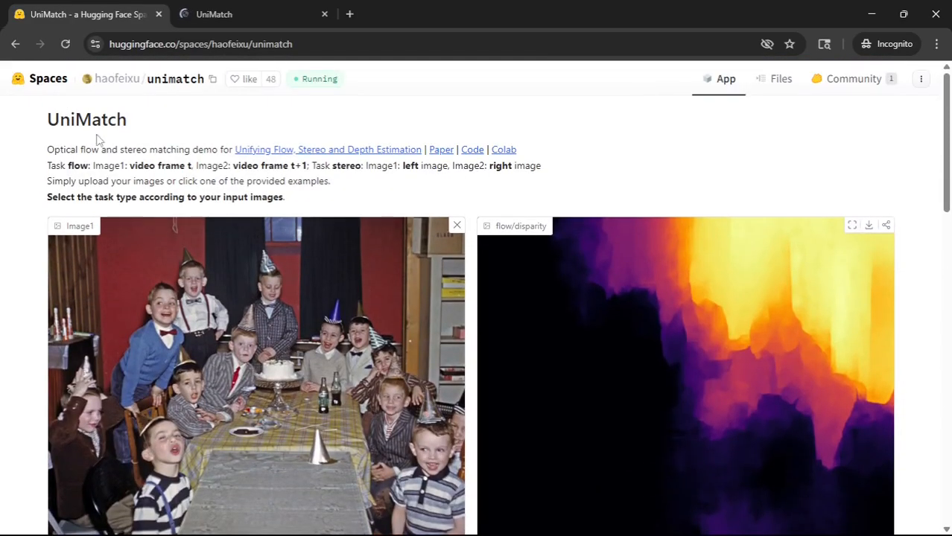
- Reload the demo page to reset it and upload 494349532_r as Image1
left_click(66, 44)
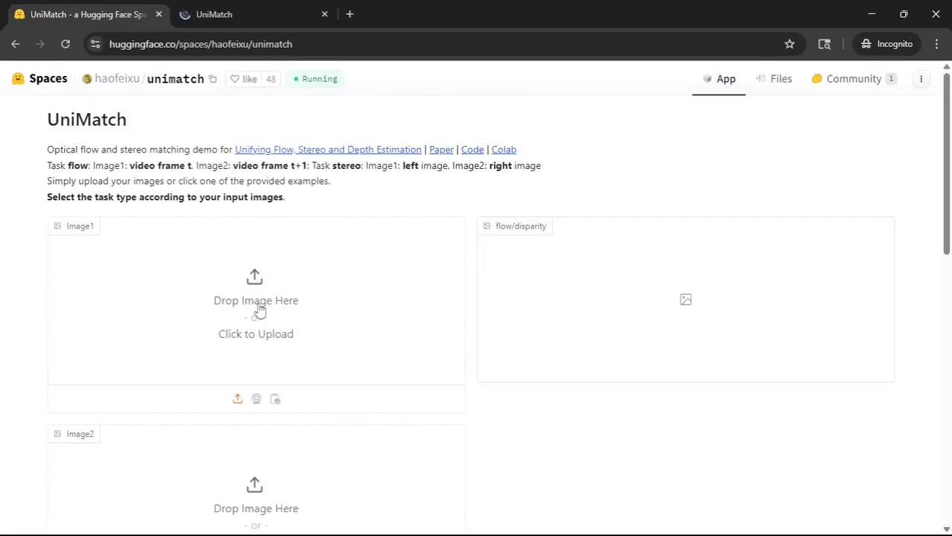
left_click(256, 309)
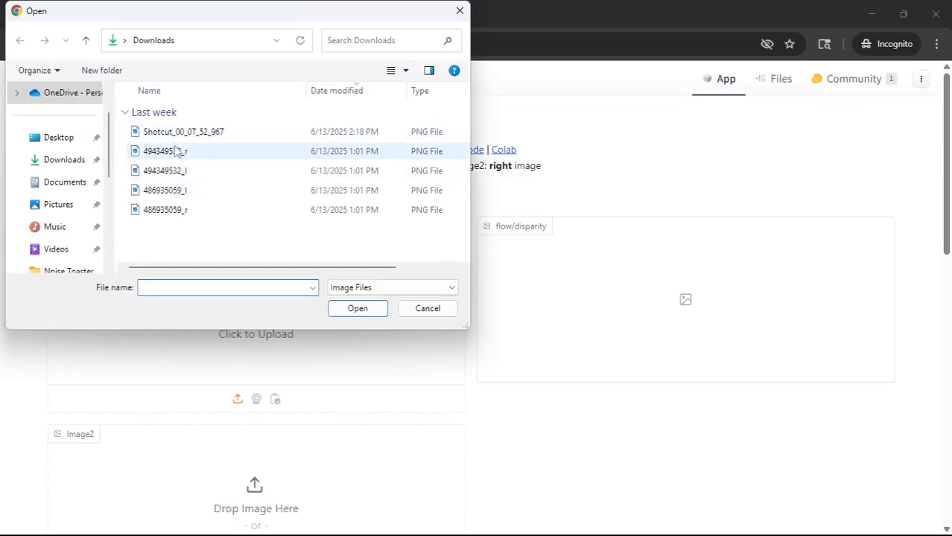
left_click(175, 153)
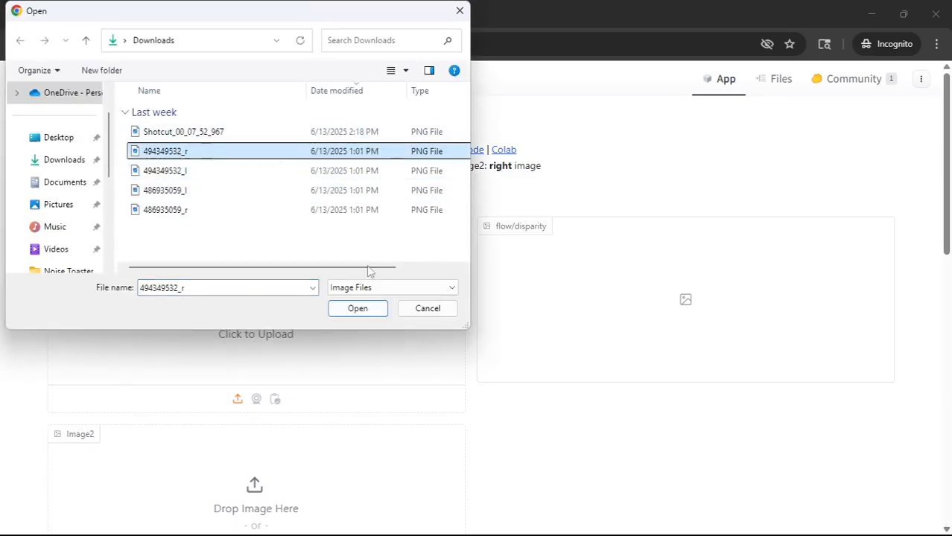
left_click(356, 308)
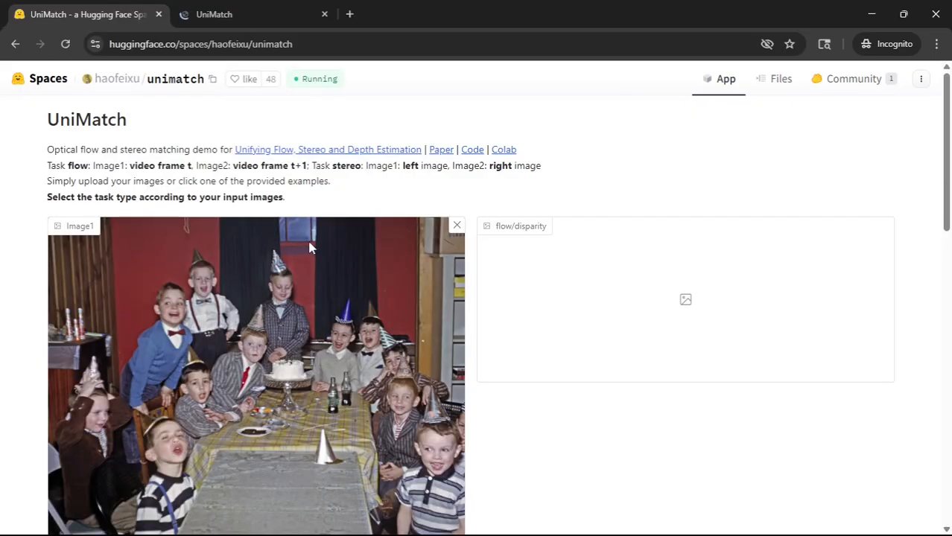
- Upload 494349532_l as Image2 and run the flow task on the swapped pair
scroll(319, 253, "down", 5)
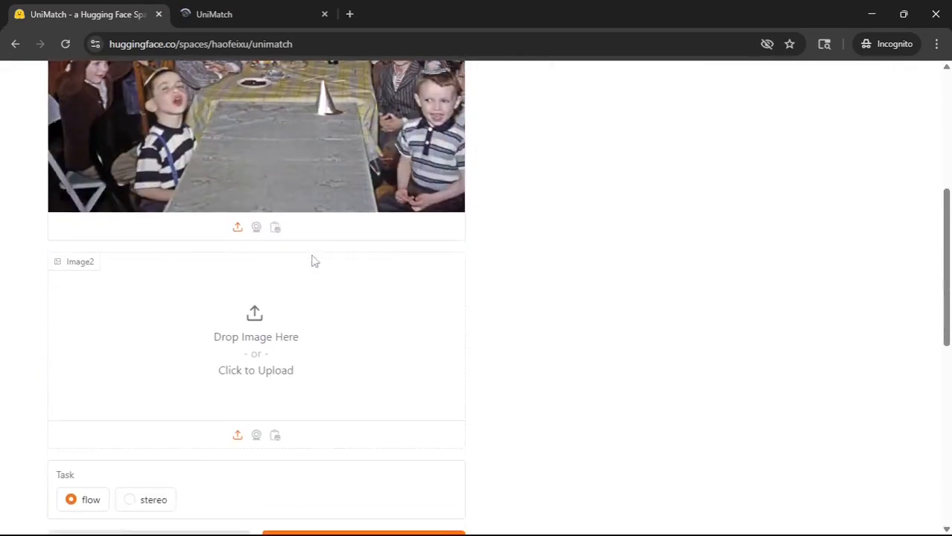
left_click(361, 207)
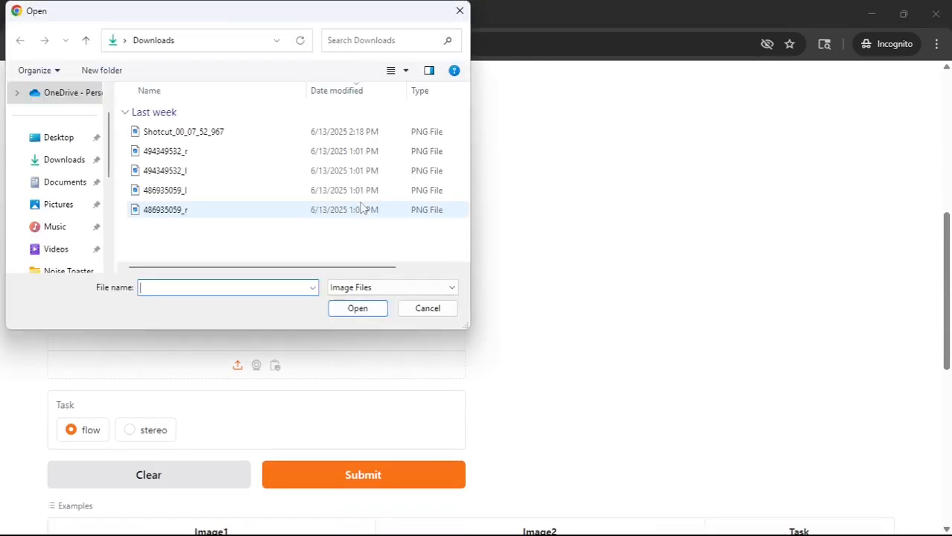
left_click(186, 173)
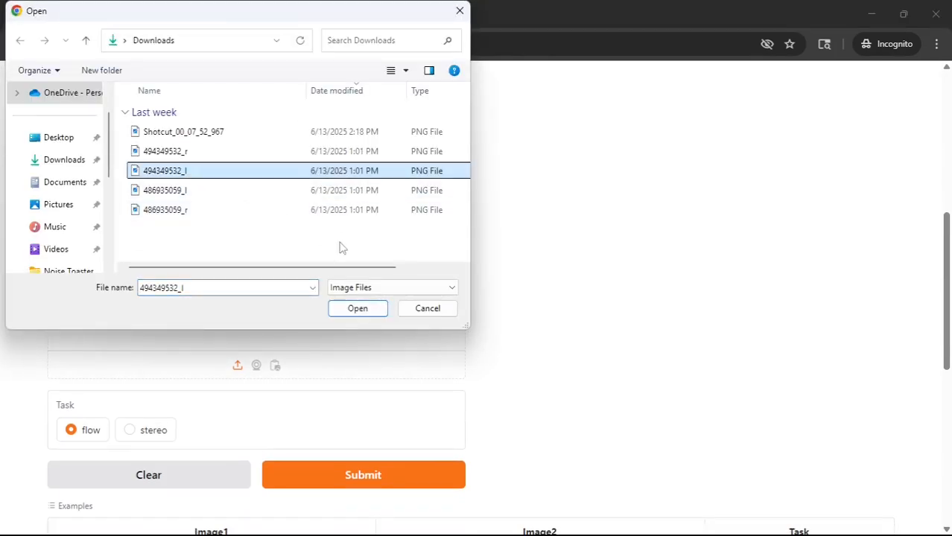
left_click(361, 312)
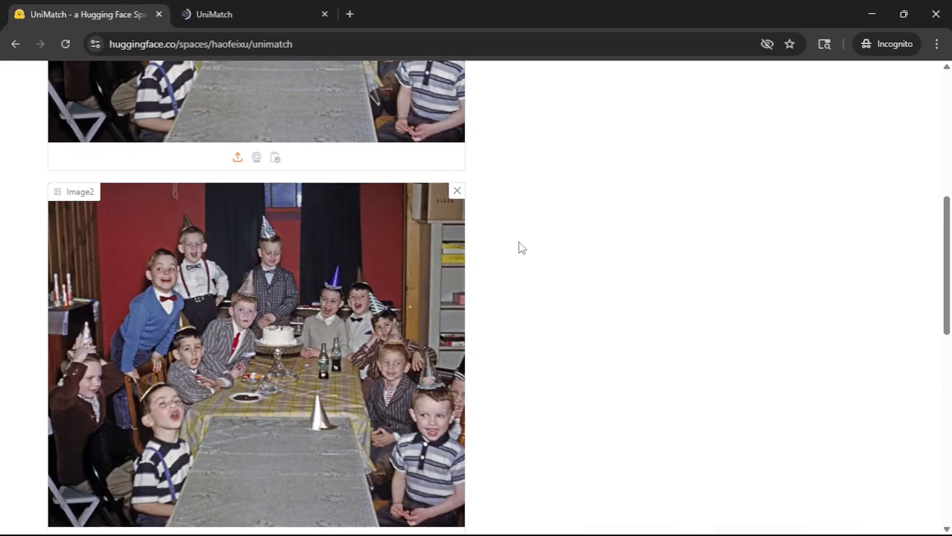
scroll(521, 248, "down", 3)
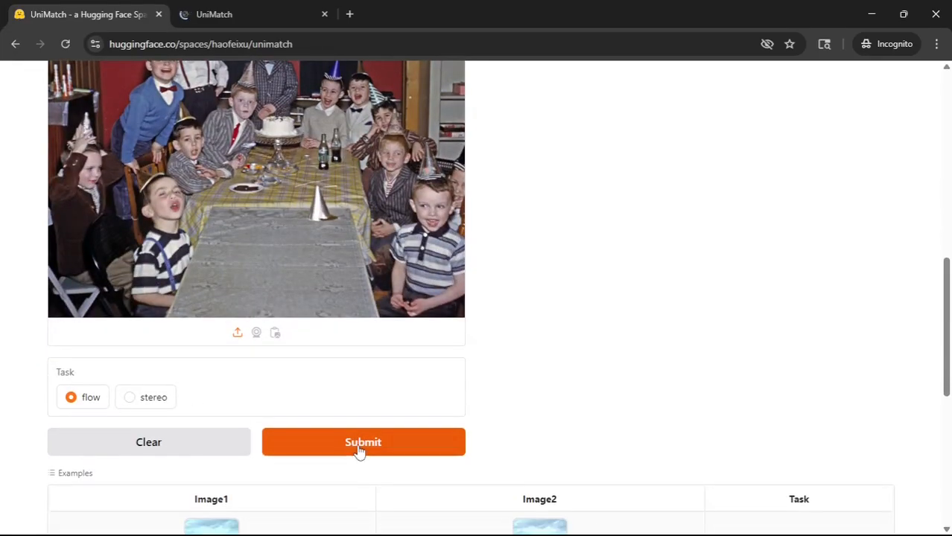
scroll(885, 291, "up", 7)
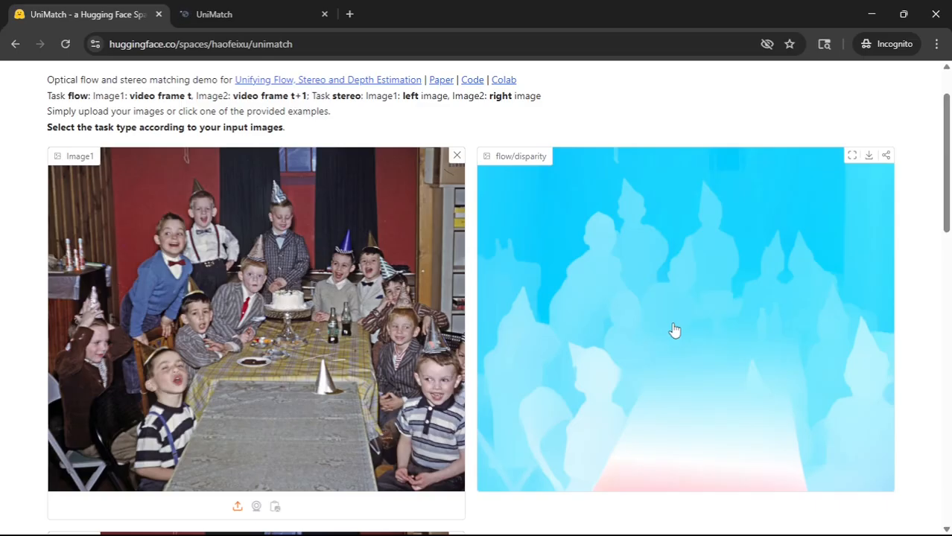
- Change the task to stereo and run it on the swapped 494349532 pair
scroll(673, 285, "down", 2)
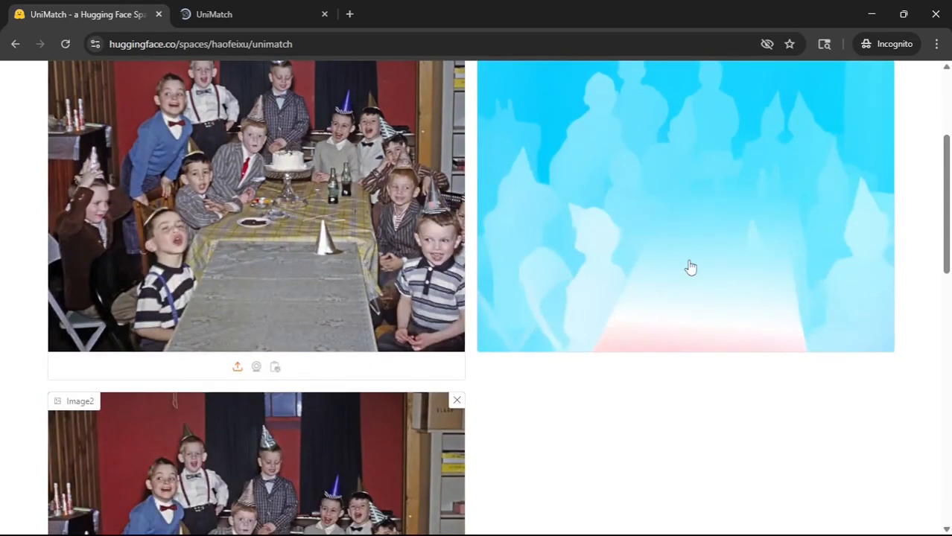
scroll(690, 267, "down", 5)
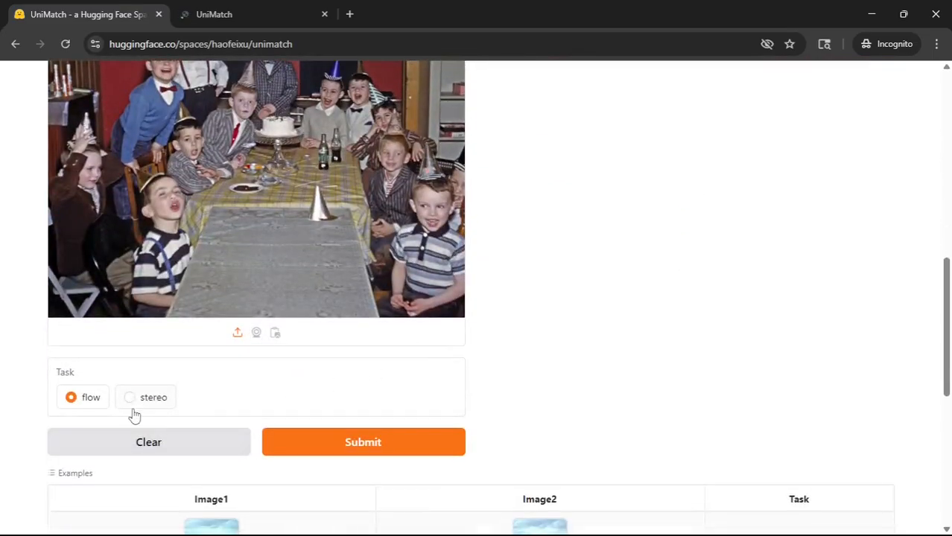
left_click(130, 398)
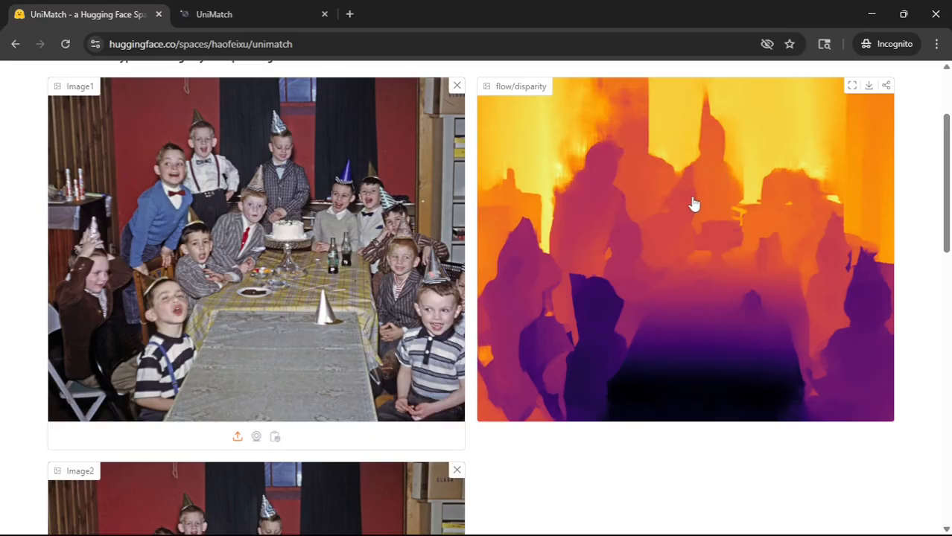
- Reload the demo page to reset it and upload 486935059_l from Downloads as Image1
scroll(693, 202, "up", 3)
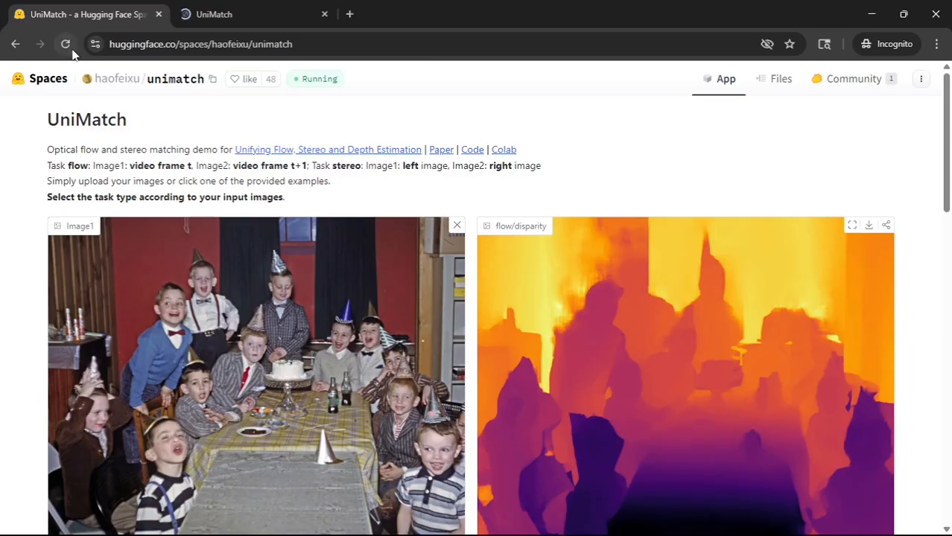
left_click(67, 44)
left_click(312, 219)
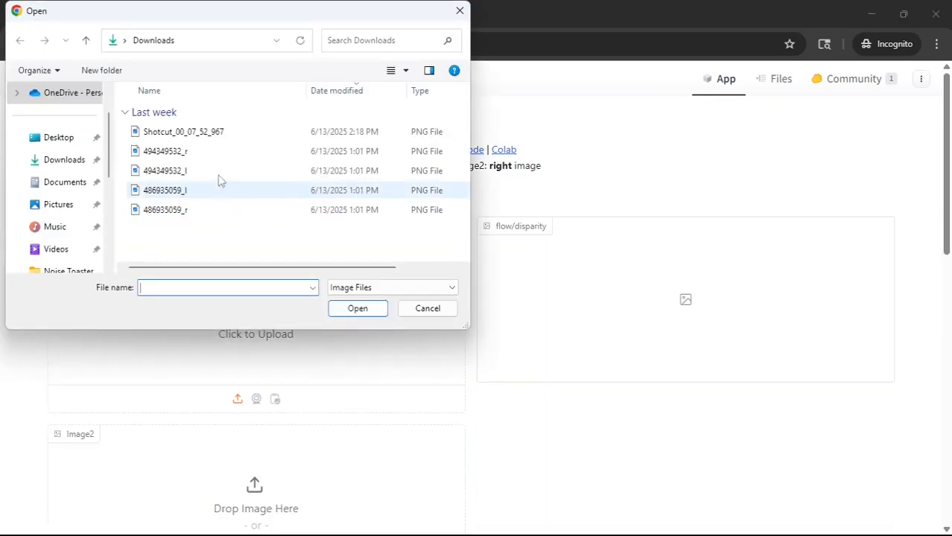
left_click(177, 194)
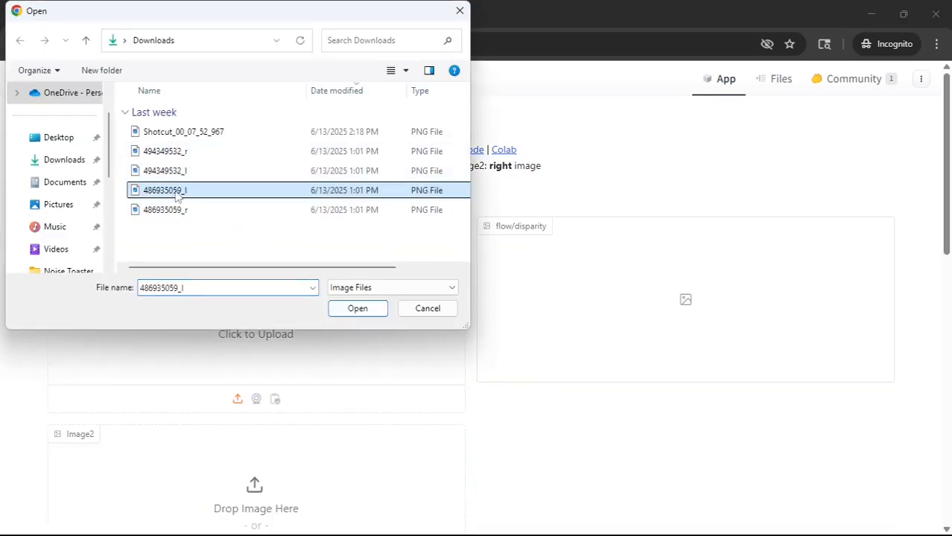
left_click(359, 310)
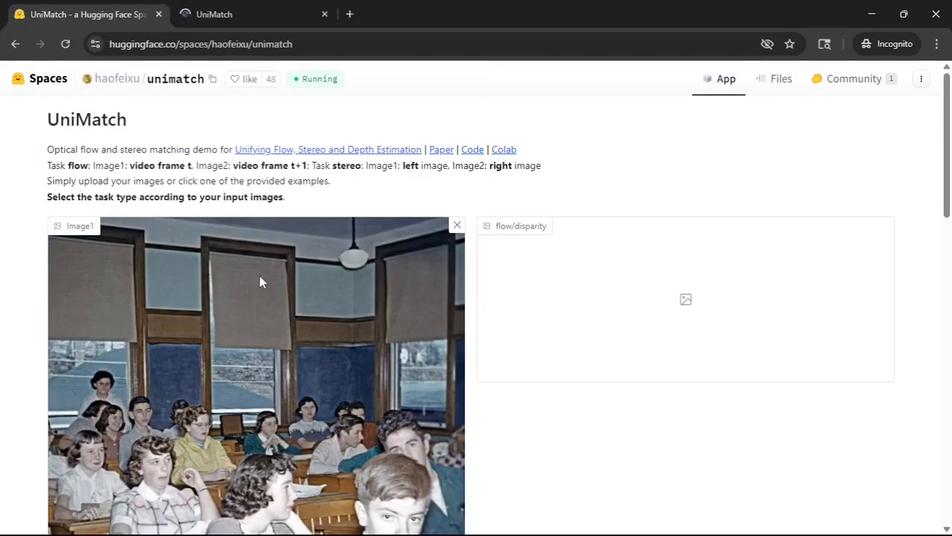
- Upload 486935059_r from Downloads as Image2
scroll(287, 259, "down", 8)
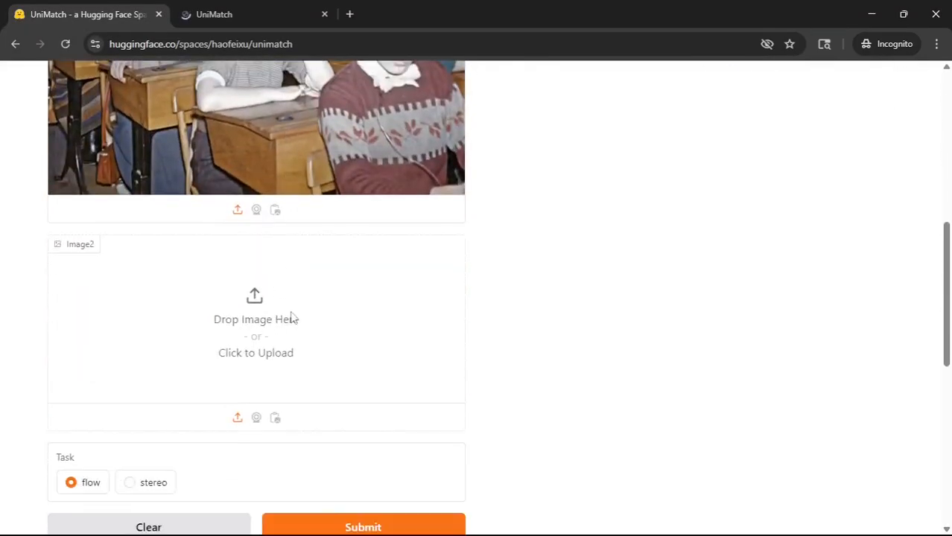
left_click(291, 317)
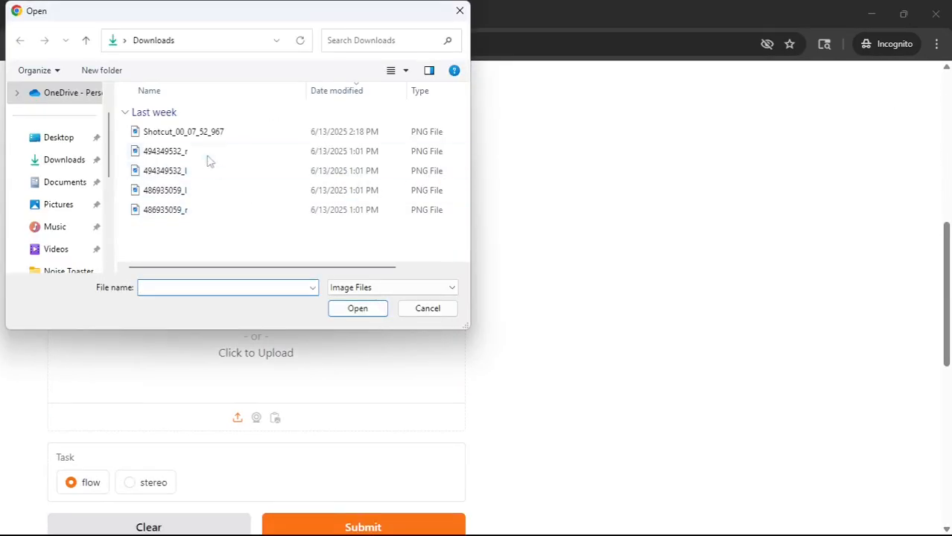
left_click(181, 211)
left_click(359, 310)
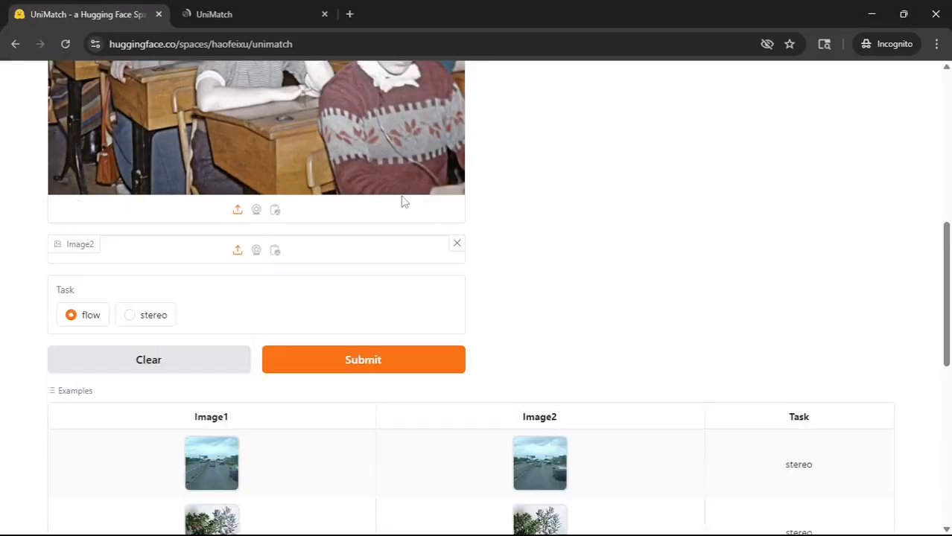
- Run the flow task on the classroom image pair and view the flow map beside Image1
scroll(449, 204, "down", 6)
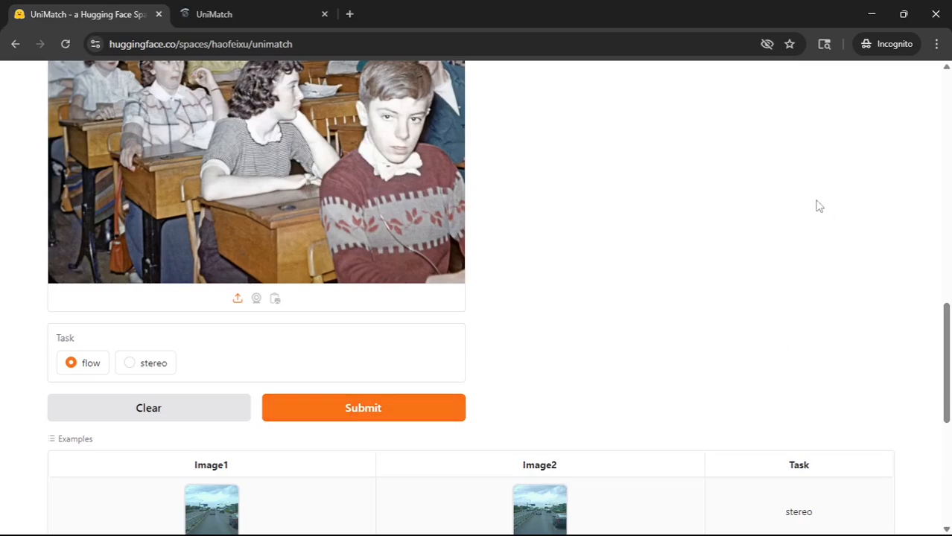
scroll(867, 286, "up", 2)
scroll(866, 286, "up", 10)
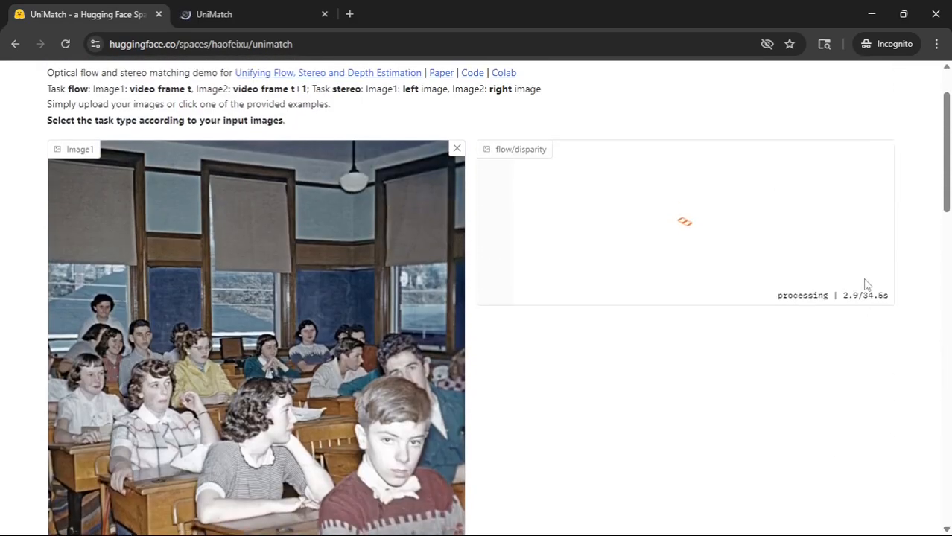
scroll(820, 337, "down", 3)
scroll(820, 337, "up", 1)
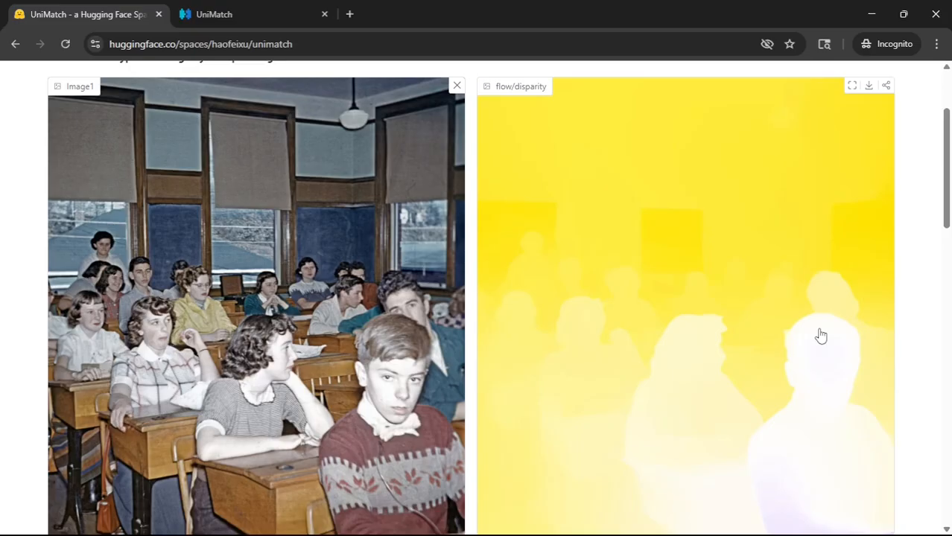
- Switch the classroom image pair to the stereo task, run it and view the disparity map
scroll(820, 337, "down", 9)
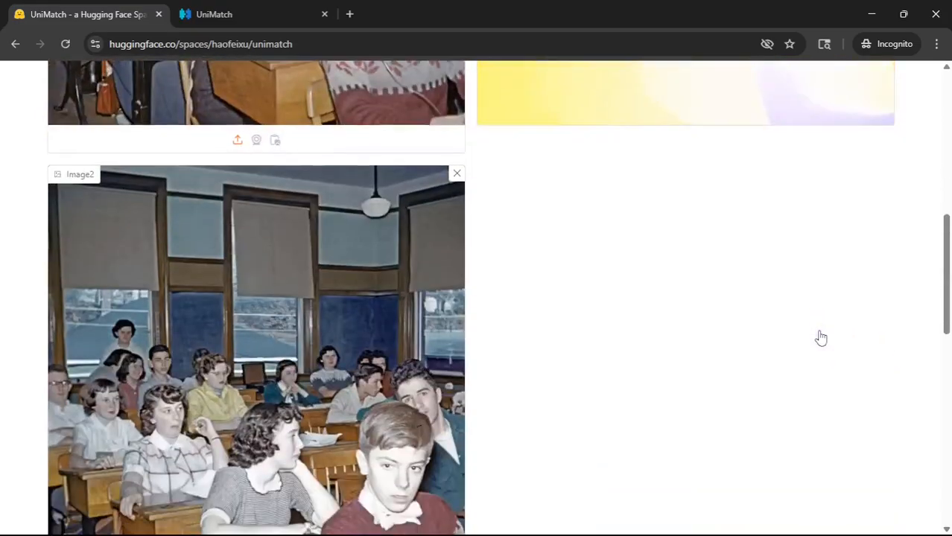
scroll(820, 338, "down", 4)
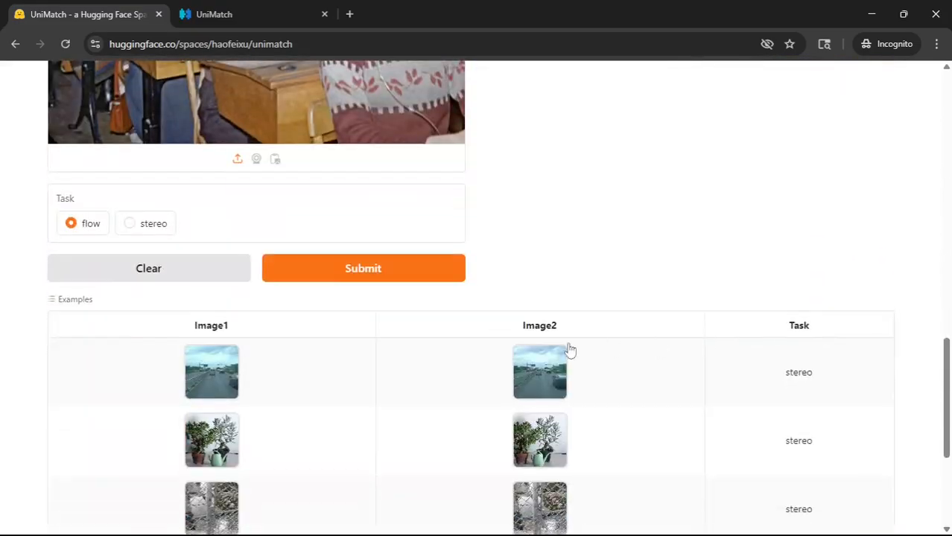
left_click(130, 225)
left_click(348, 271)
scroll(899, 231, "up", 6)
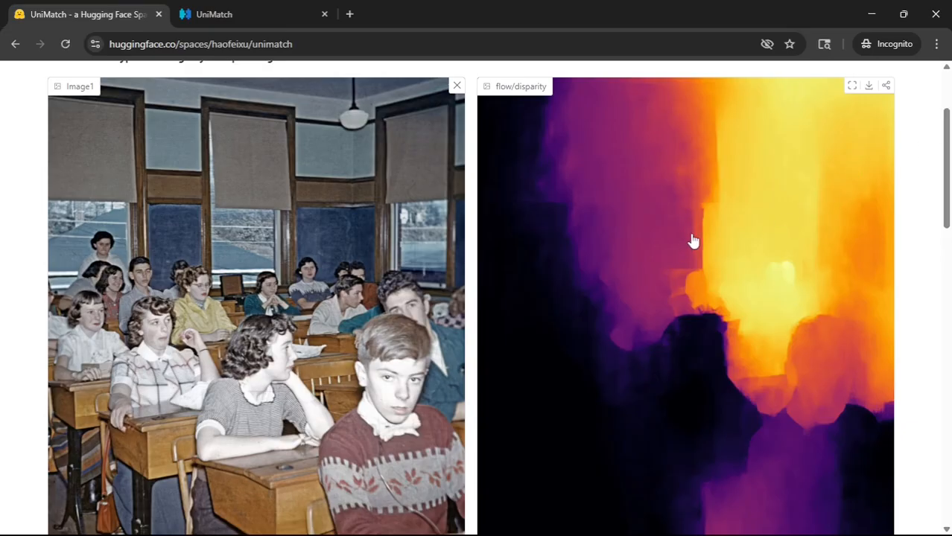
scroll(692, 240, "down", 1)
- Reload the demo page to clear it and upload 486935059_r as Image1
scroll(692, 239, "up", 3)
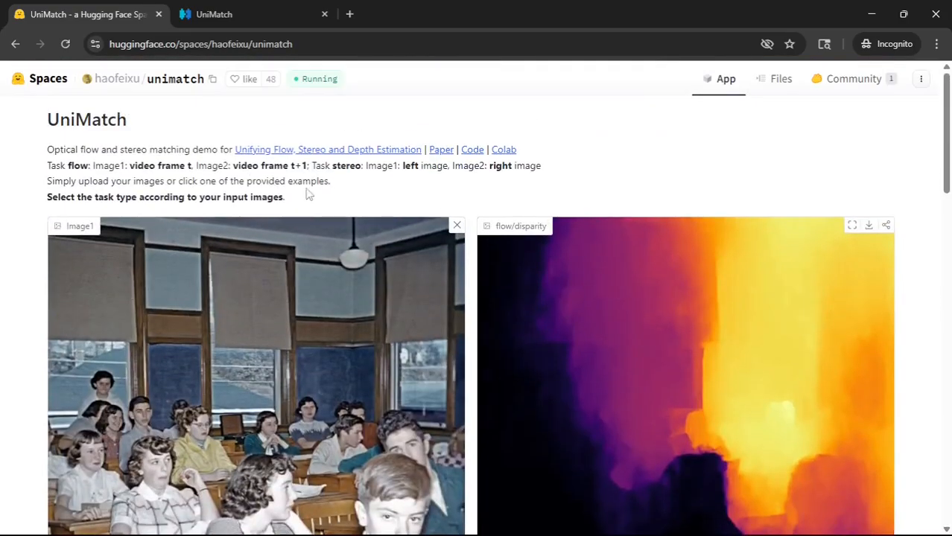
left_click(66, 44)
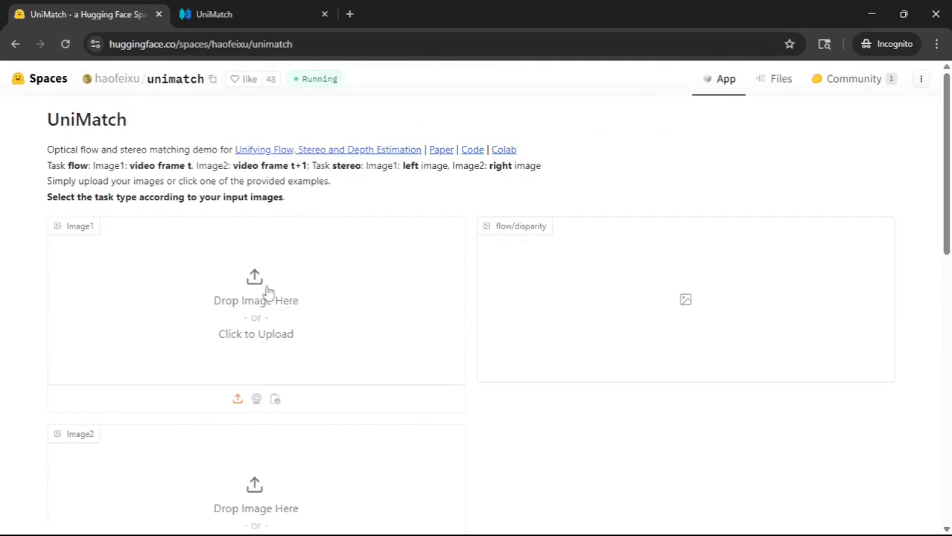
left_click(262, 313)
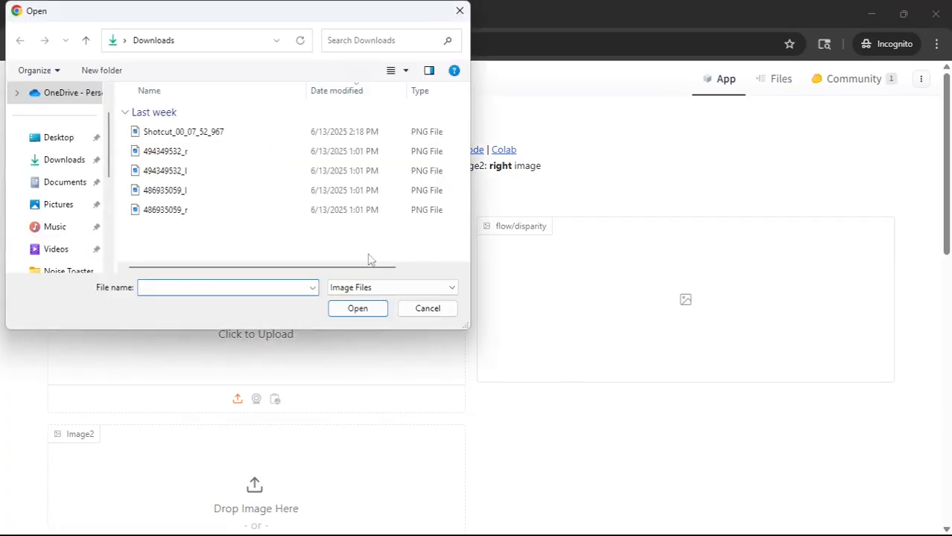
left_click(182, 211)
left_click(358, 308)
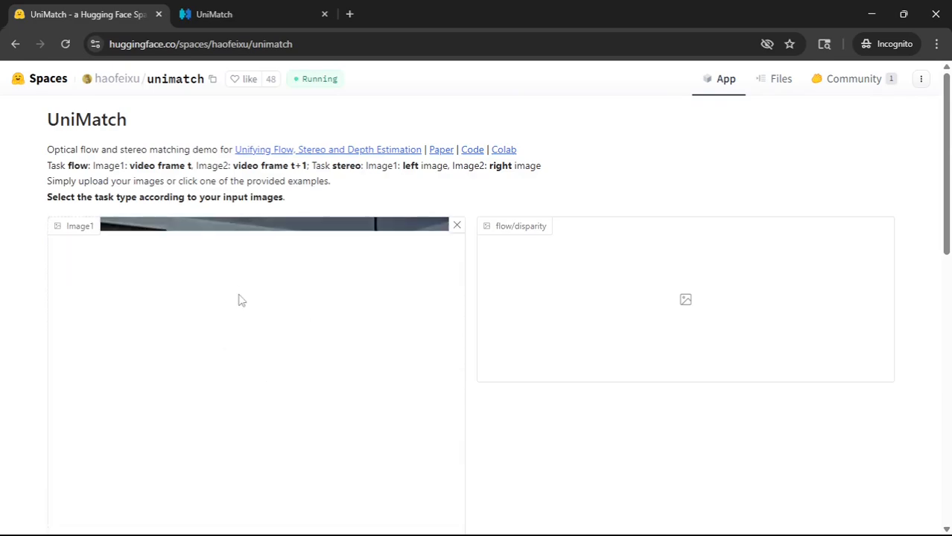
- Upload 486935059_l as Image2 to complete the swapped classroom pair
scroll(297, 238, "down", 5)
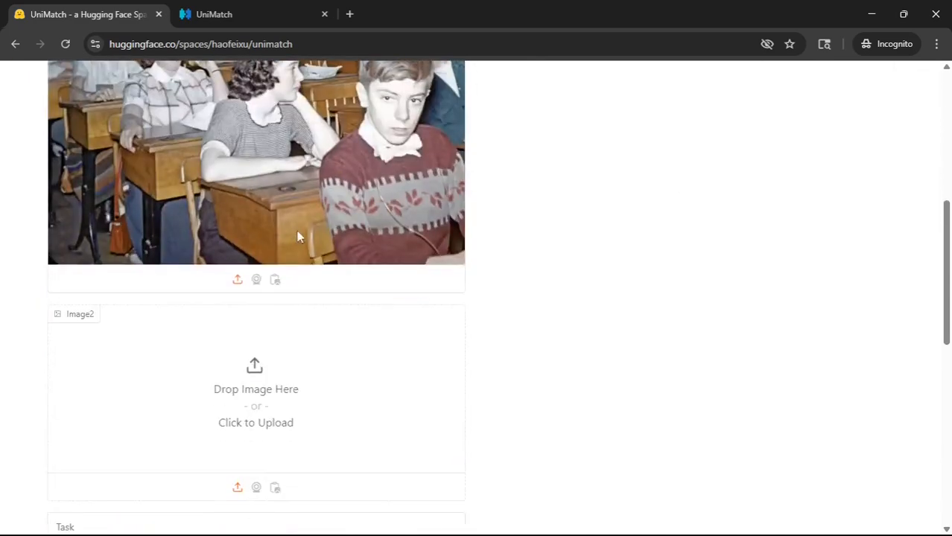
left_click(314, 354)
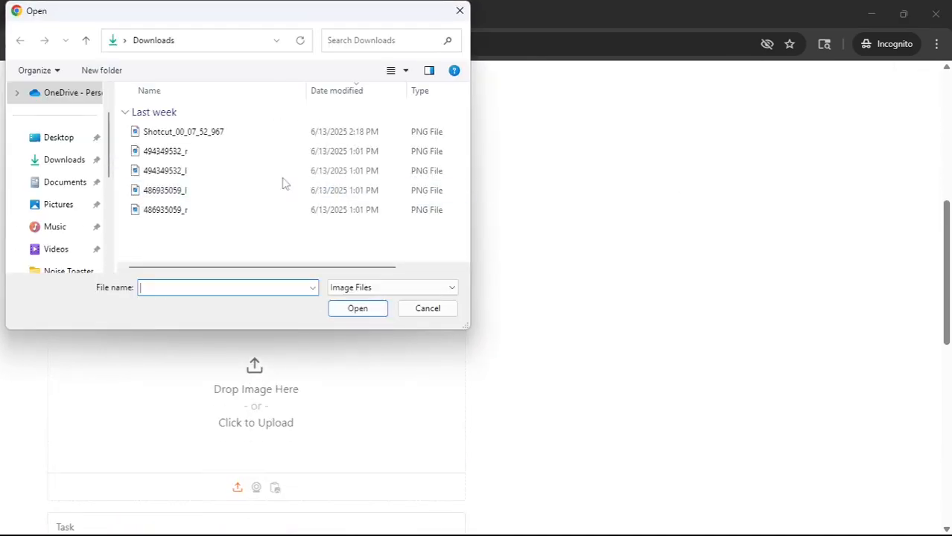
left_click(239, 191)
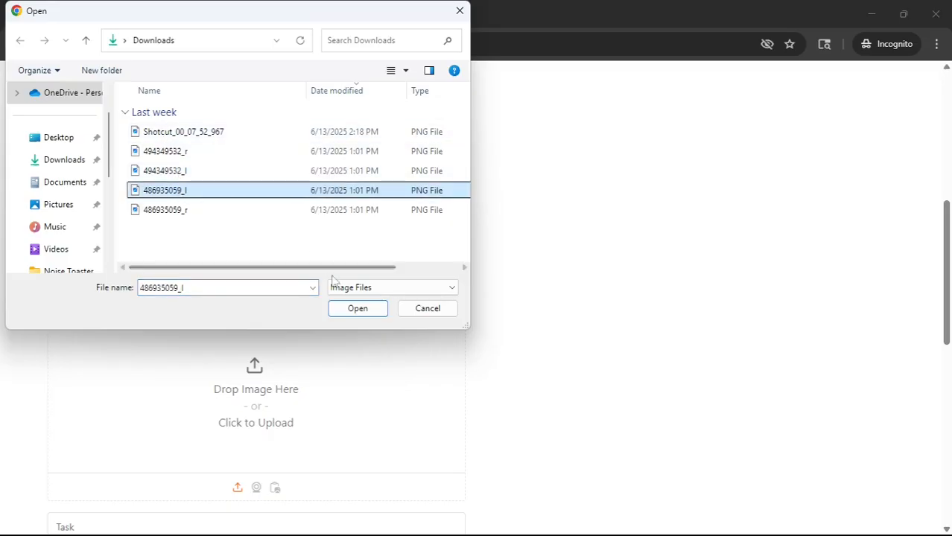
left_click(358, 308)
- Run the flow task on the swapped classroom pair and view the resulting flow map
scroll(363, 239, "down", 4)
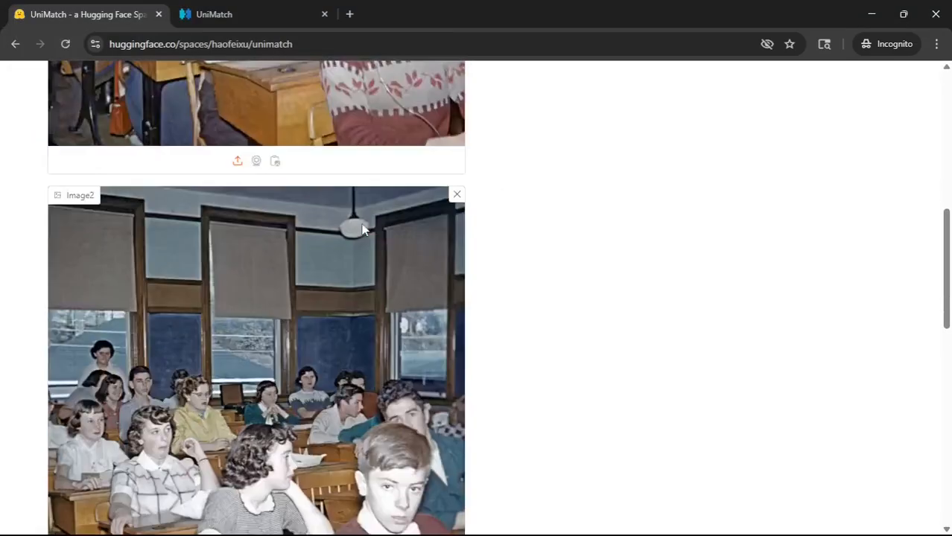
scroll(362, 231, "down", 1)
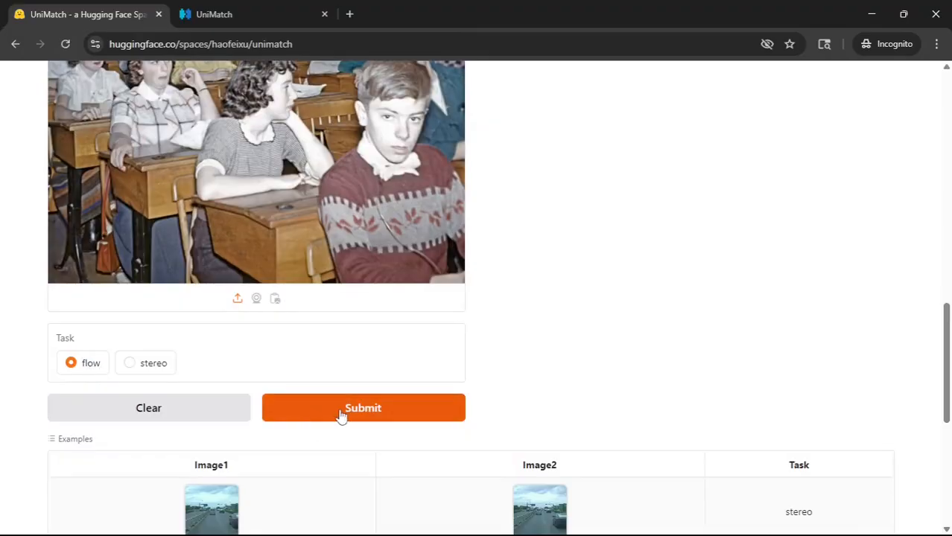
scroll(838, 257, "up", 8)
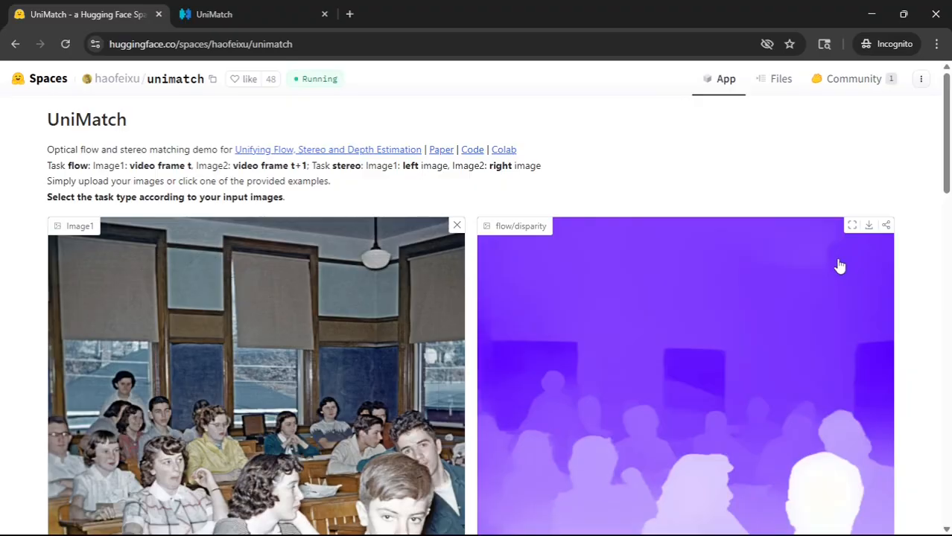
scroll(823, 257, "down", 3)
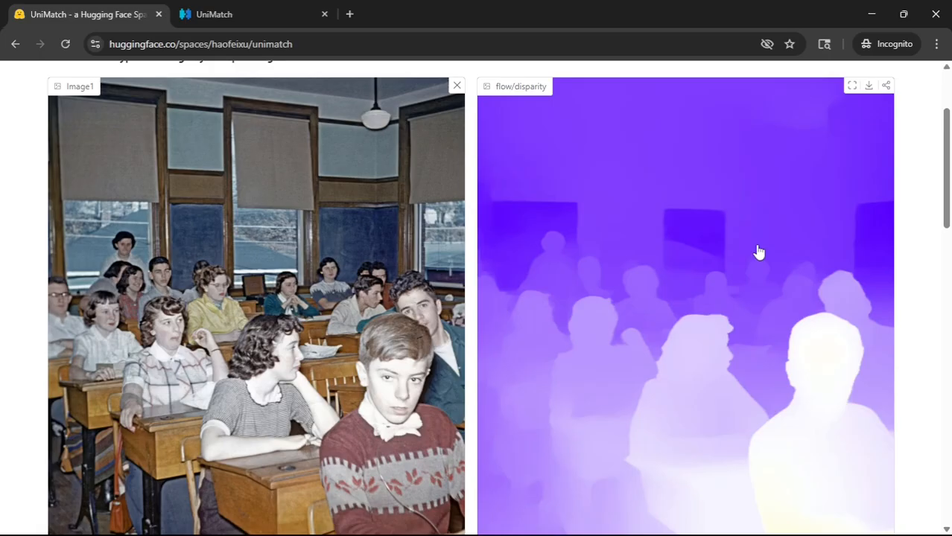
- Switch the swapped classroom pair to the stereo task, run it and view the resulting disparity map
scroll(638, 228, "down", 8)
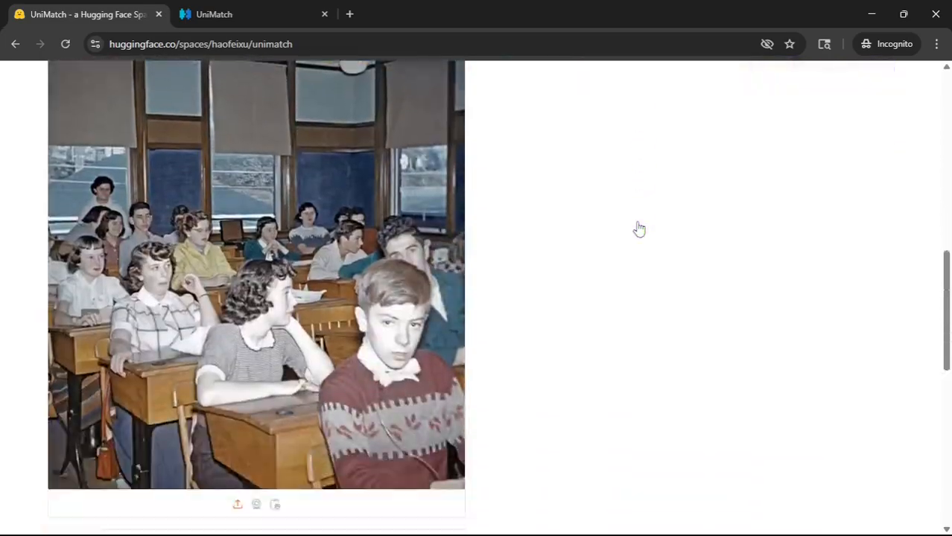
scroll(534, 257, "down", 2)
left_click(149, 435)
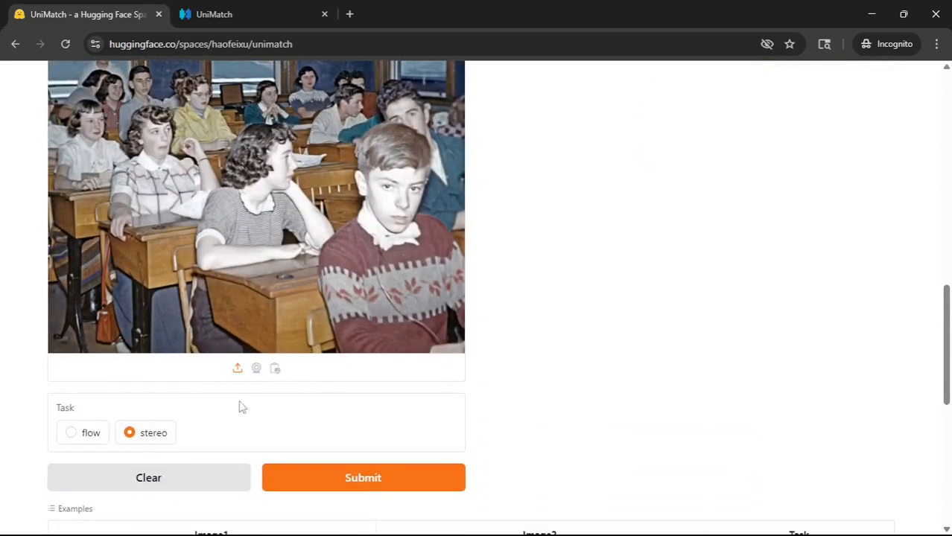
left_click(380, 482)
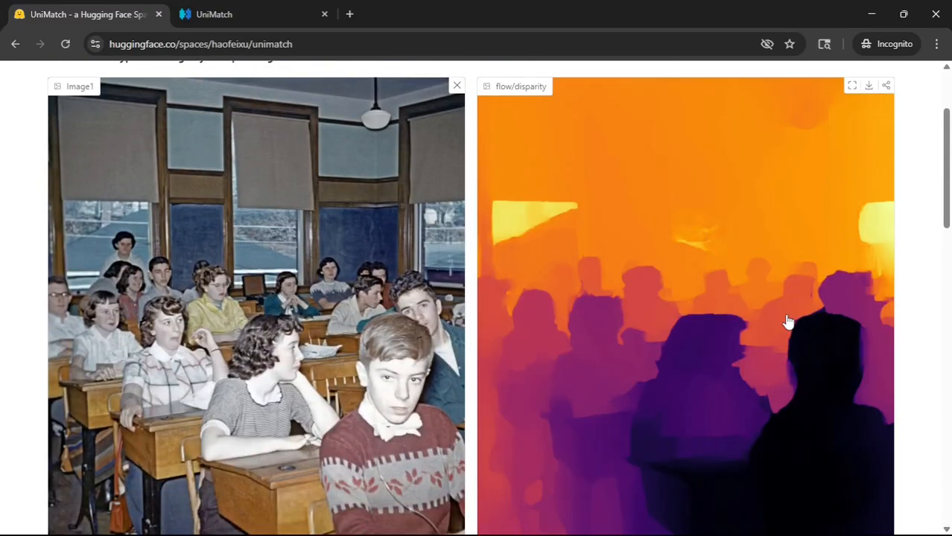
scroll(762, 242, "down", 1)
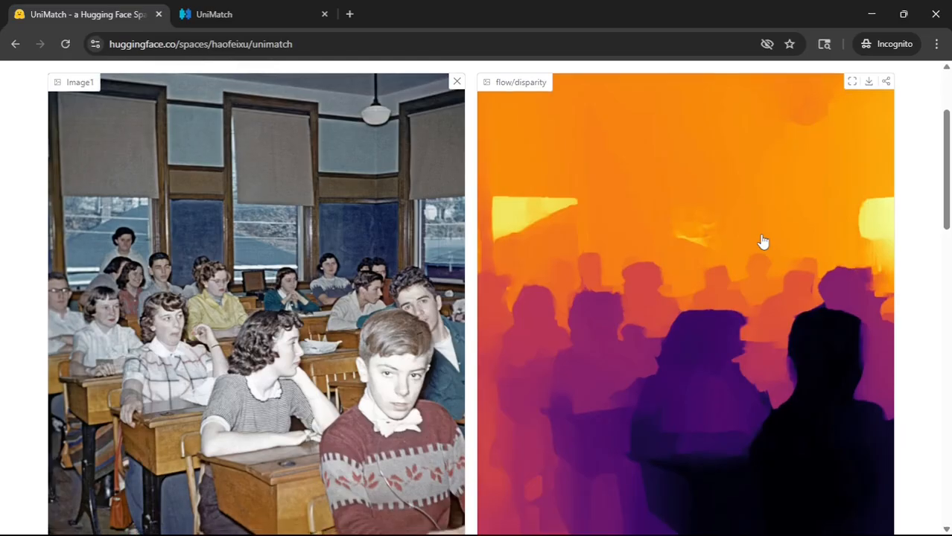
scroll(764, 229, "up", 1)
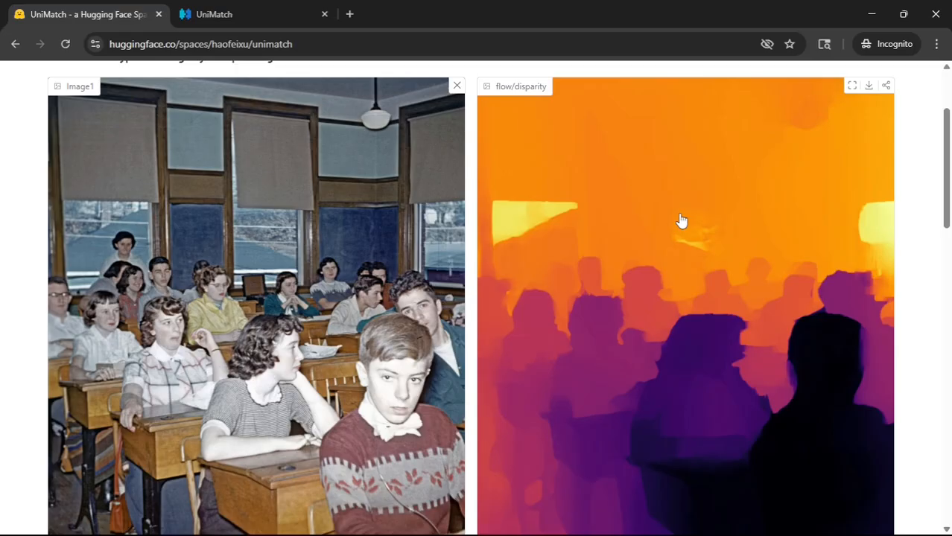
- Review both swapped classroom images, the selected task, the demo's image-order instructions and the disparity map
scroll(464, 240, "down", 4)
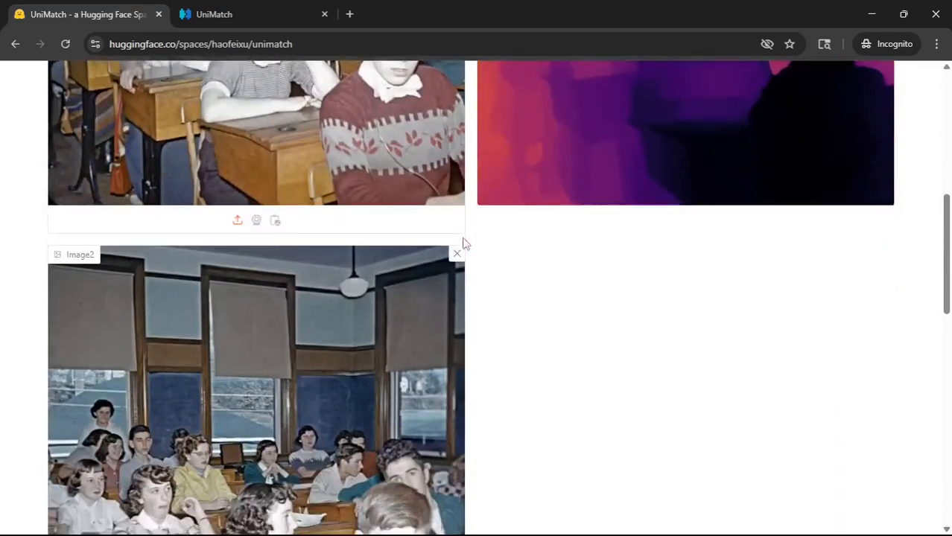
scroll(463, 244, "down", 4)
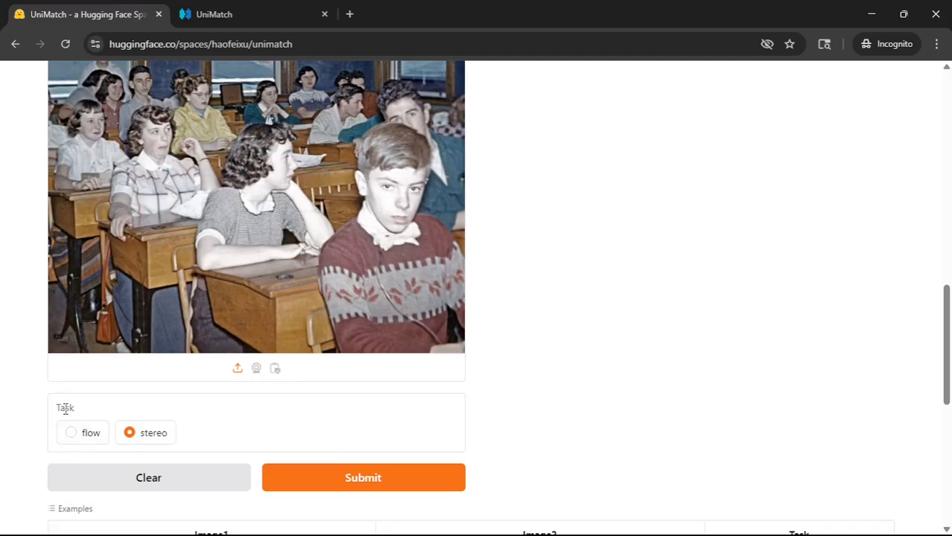
scroll(253, 293, "up", 4)
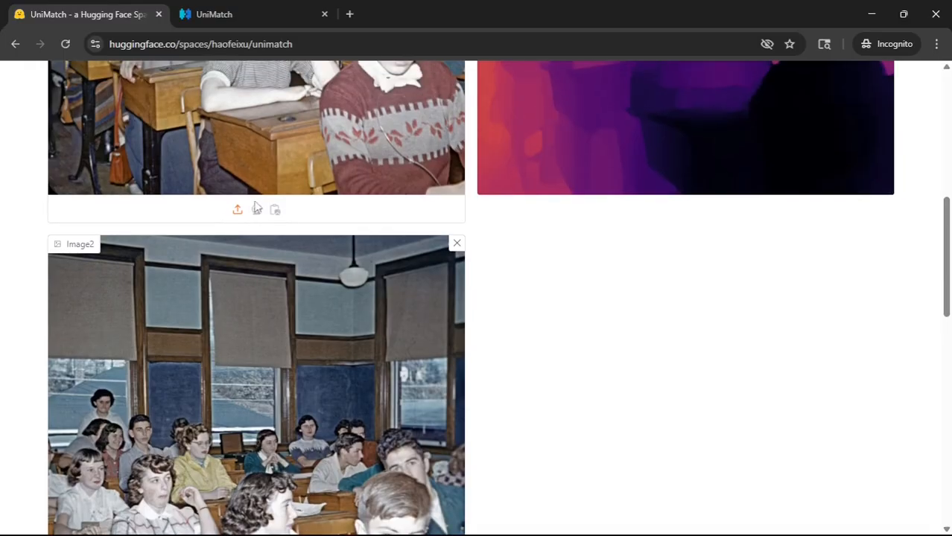
scroll(286, 214, "up", 2)
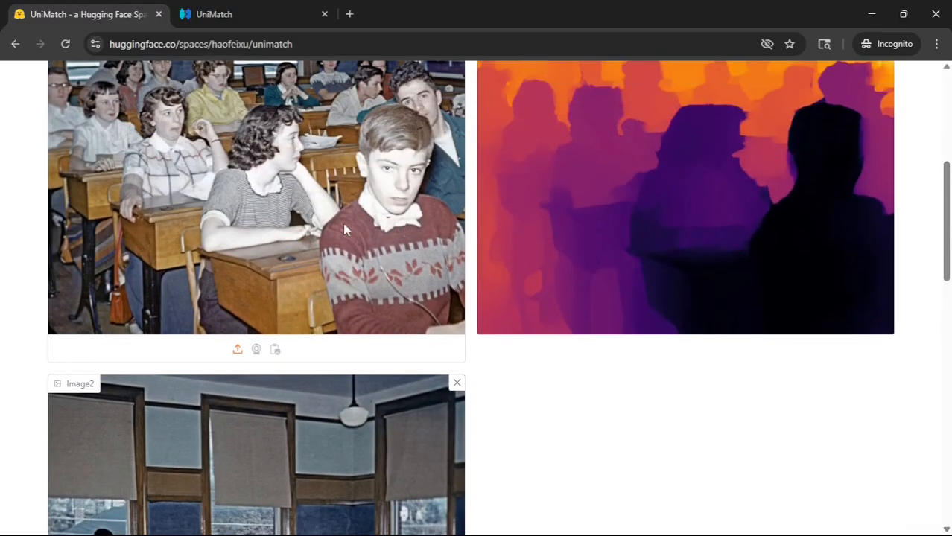
scroll(369, 225, "down", 4)
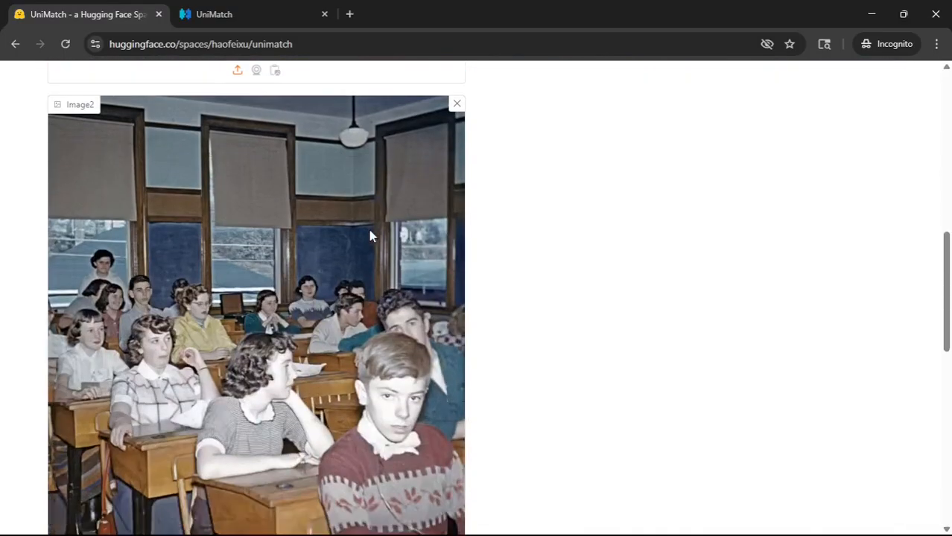
scroll(399, 247, "up", 5)
scroll(399, 254, "up", 3)
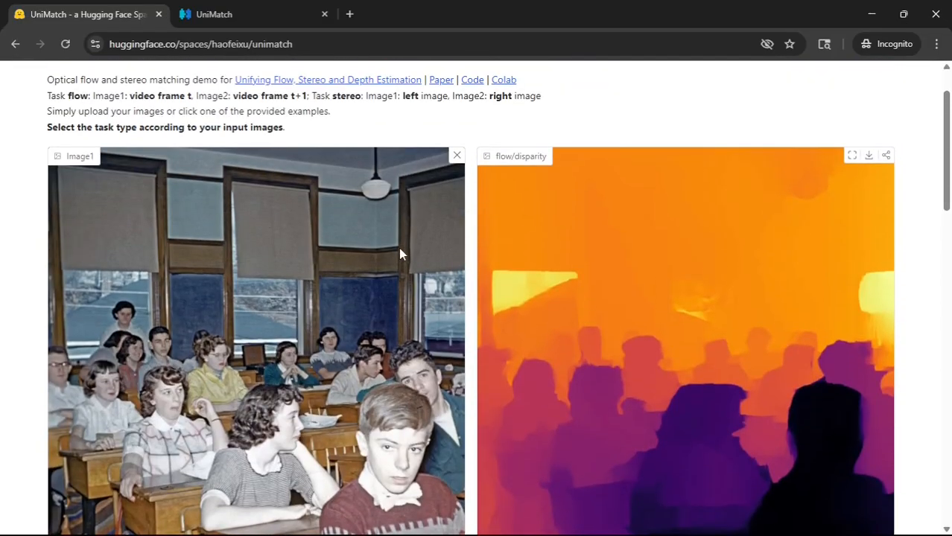
scroll(400, 254, "up", 1)
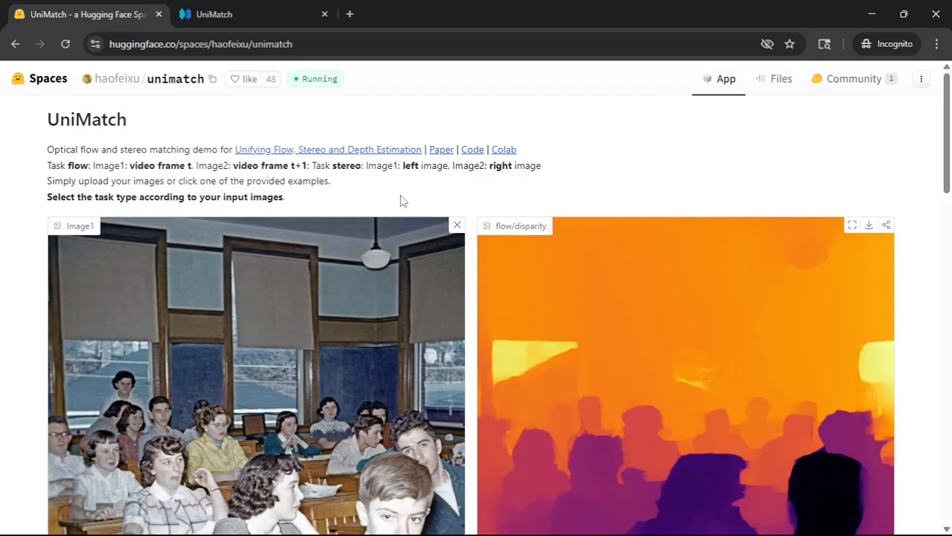
scroll(472, 277, "down", 2)
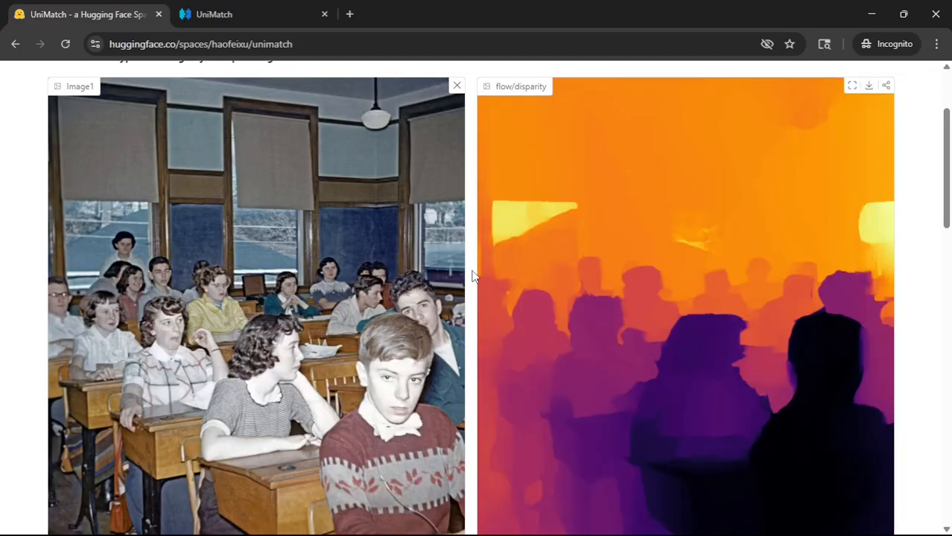